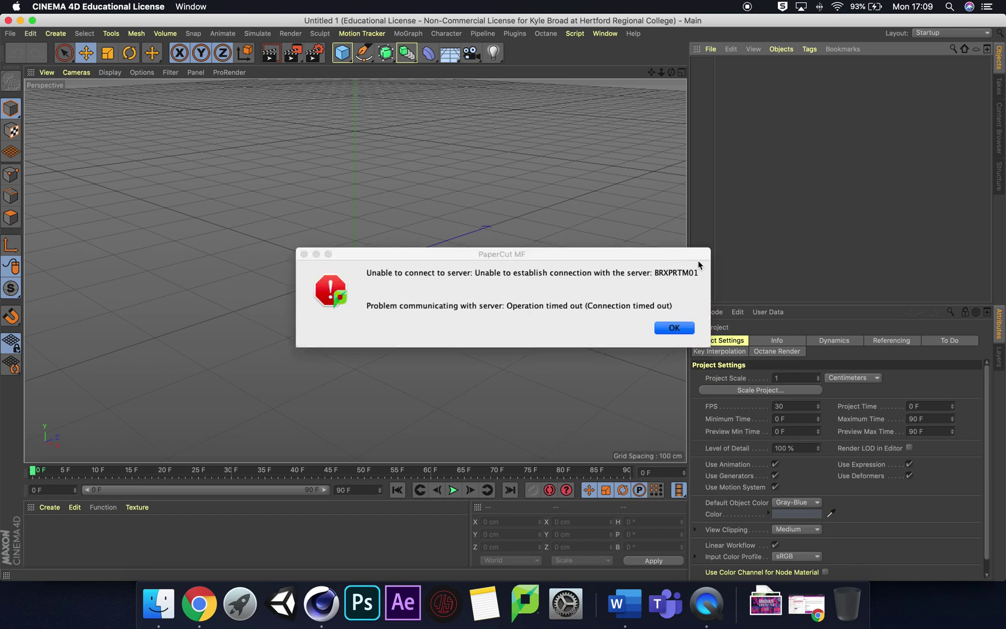
Dismiss the PaperCut connection error and switch the interface layout to Sculpt
left_click(675, 327)
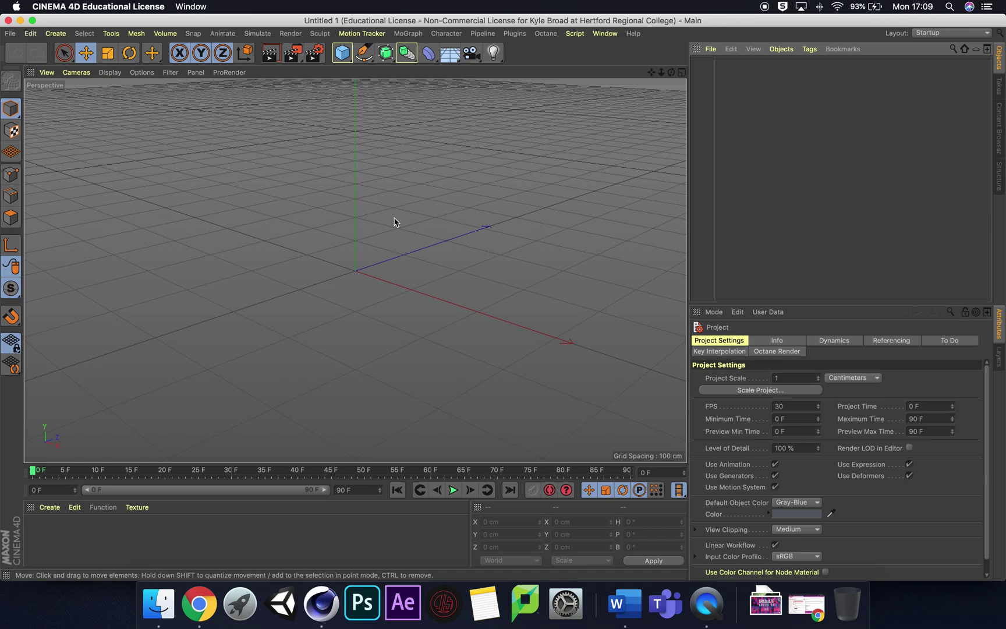
left_click(950, 33)
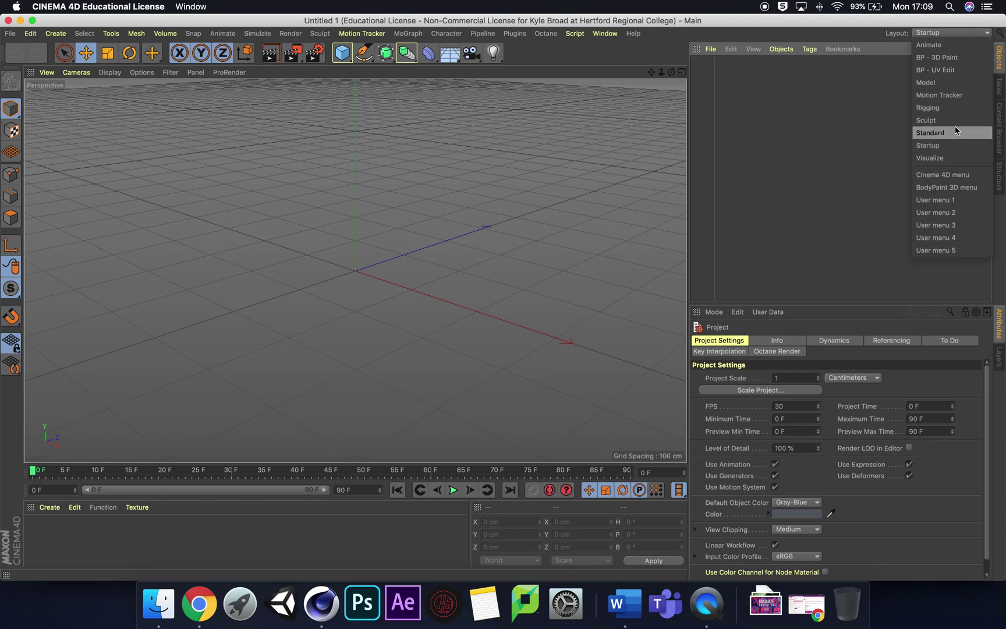
left_click(945, 120)
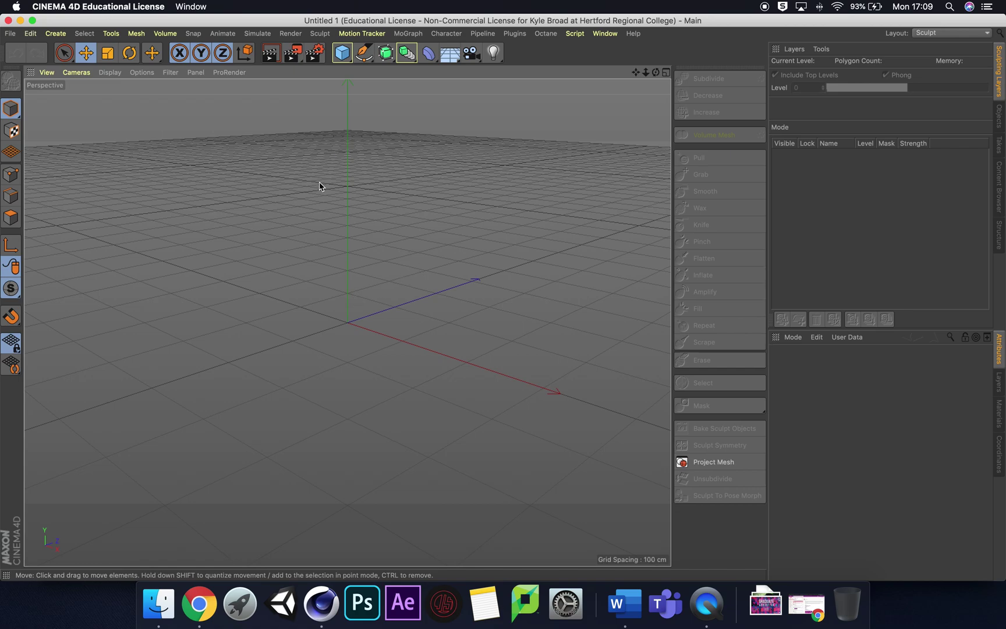
Add a cube and flatten it into a slab by setting its Y size to 4 cm
left_click(343, 52)
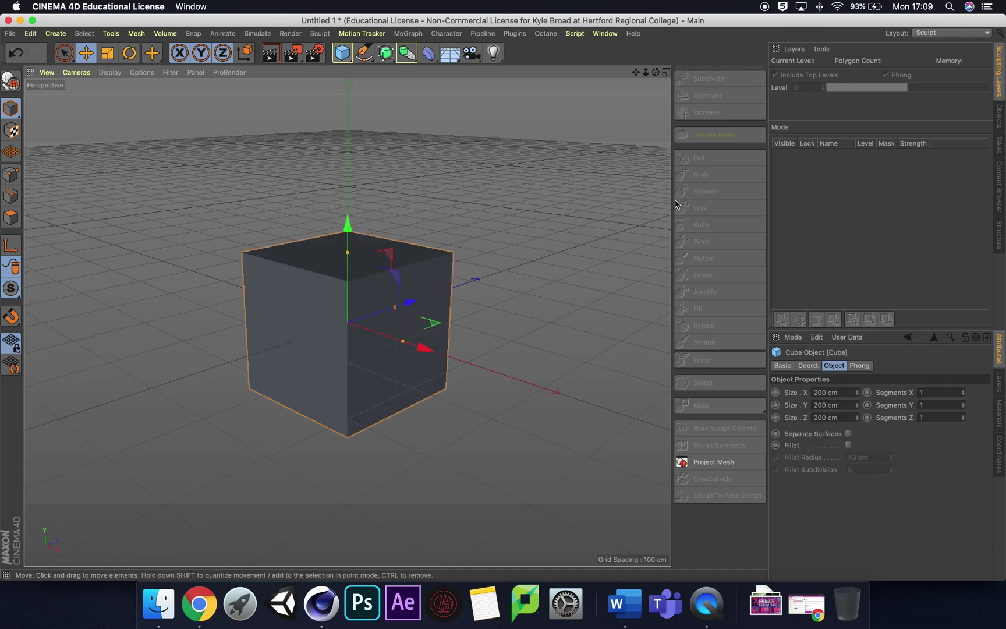
left_click_drag(657, 74, 660, 95)
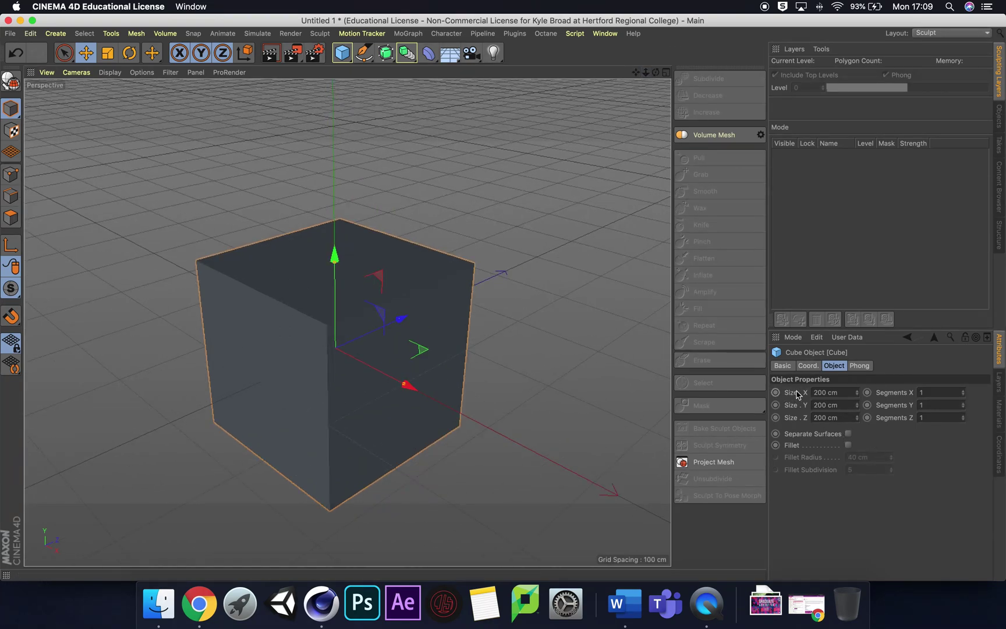
left_click(839, 405)
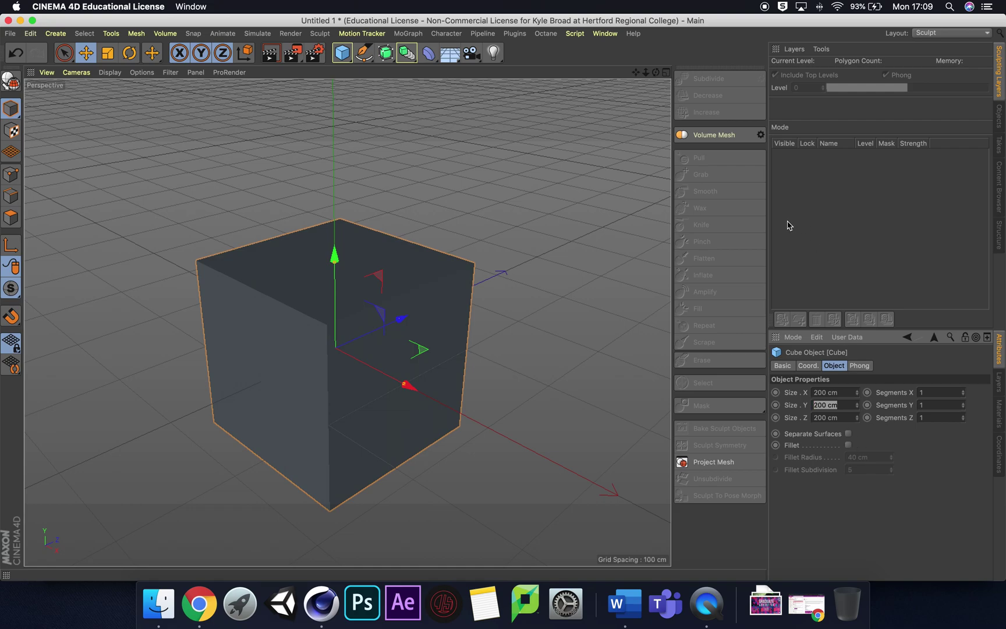
type("4")
key("Return")
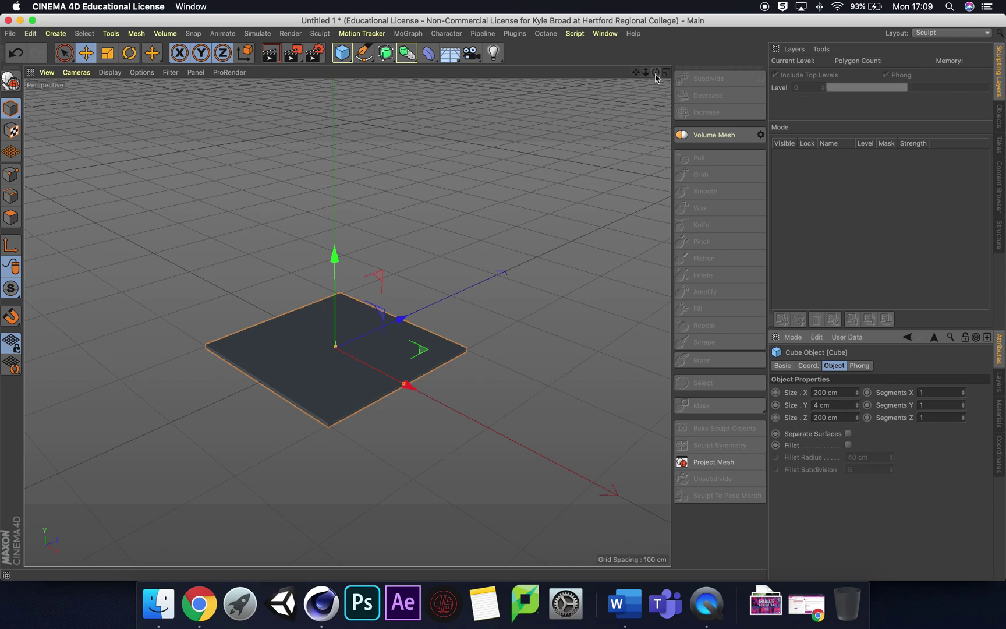
Display the slab with Gouraud Shading (Lines) and set its segments to 25 in X, 4 in Y and 25 in Z
left_click_drag(641, 78, 652, 22)
scroll(621, 107, "up", 2)
left_click_drag(347, 323, 350, 324, "alt")
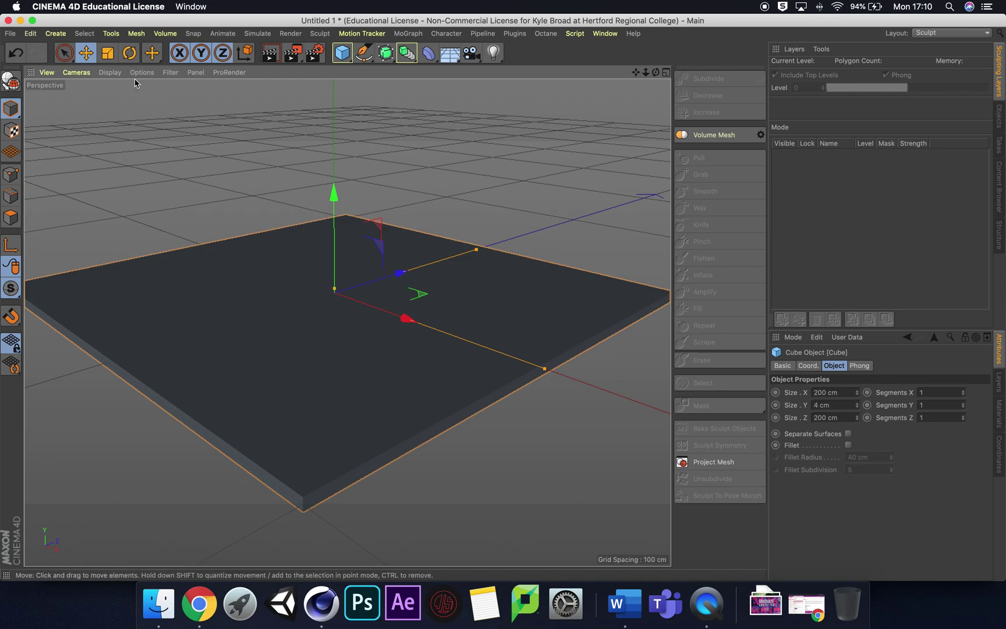
left_click(105, 72)
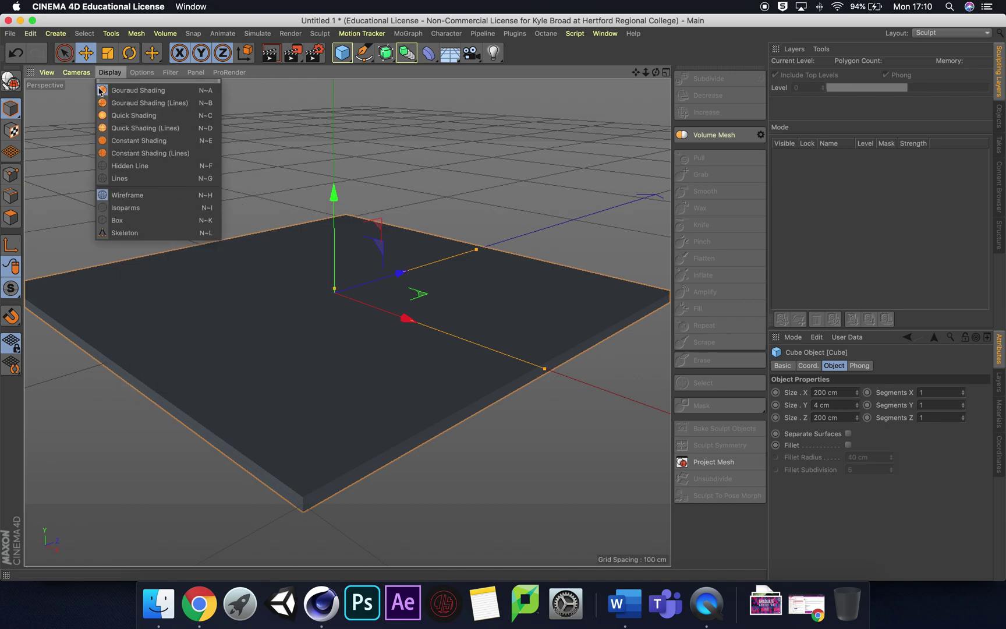
left_click(158, 105)
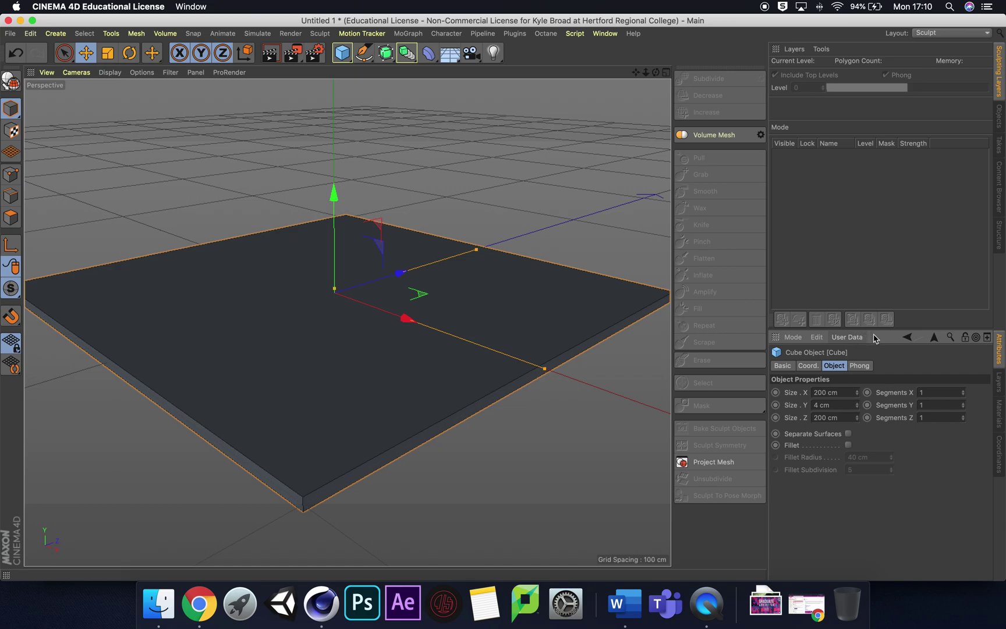
left_click(932, 392)
type("25")
left_click(948, 410)
key("BackSpace")
type("4")
key("Return")
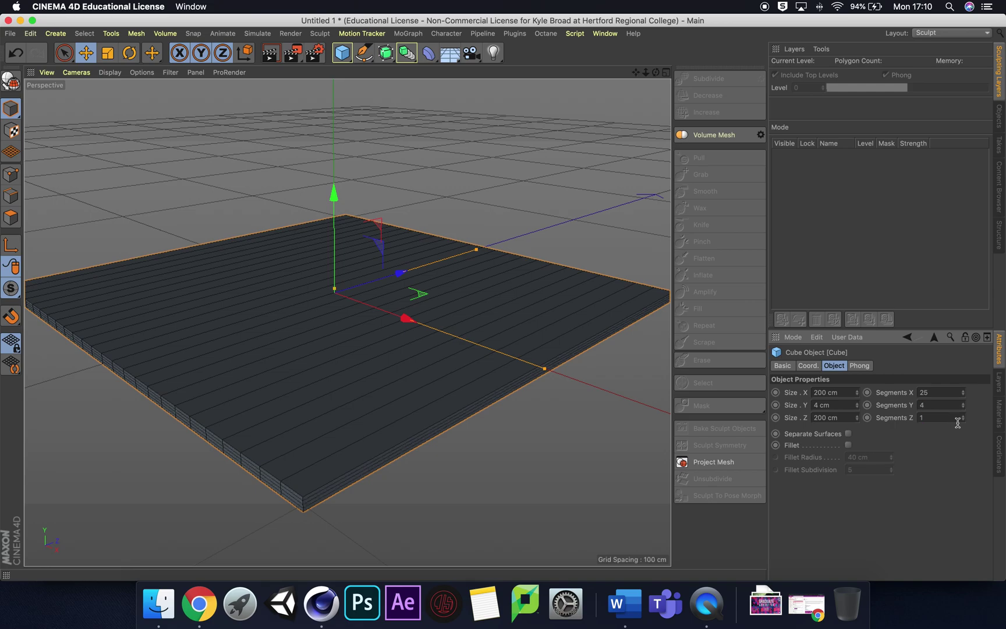
type("25")
Fillet the slab's edges with a 0.5 cm radius and 2 subdivisions
left_click(849, 445)
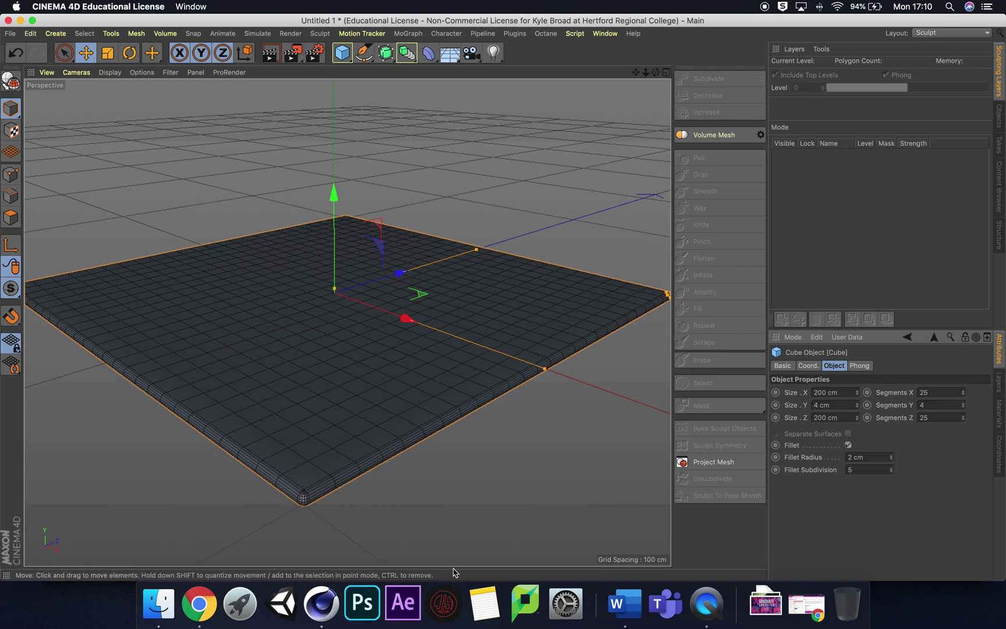
left_click(859, 458)
type(".5")
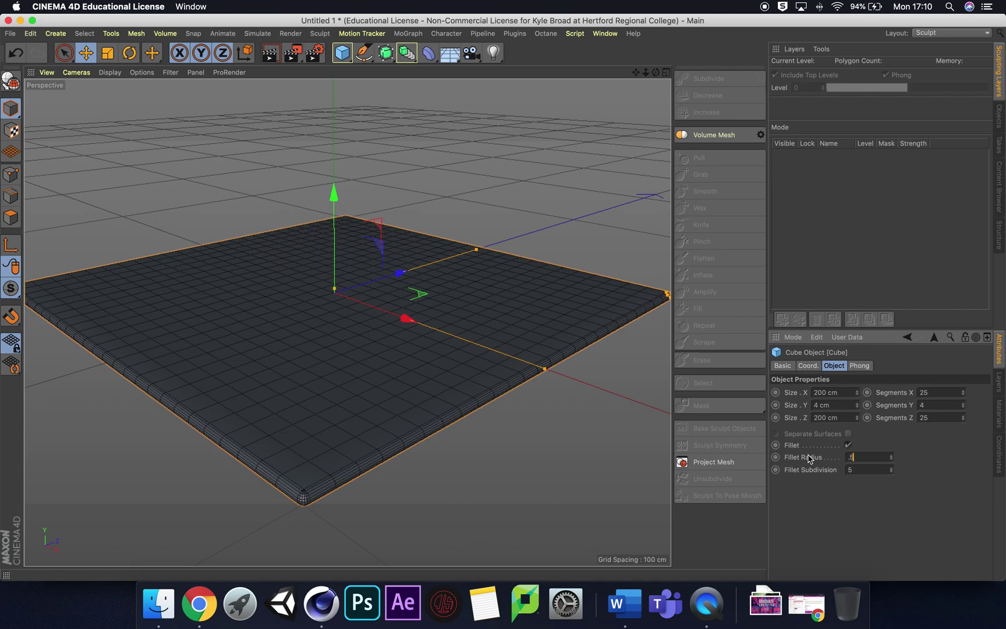
key("Return")
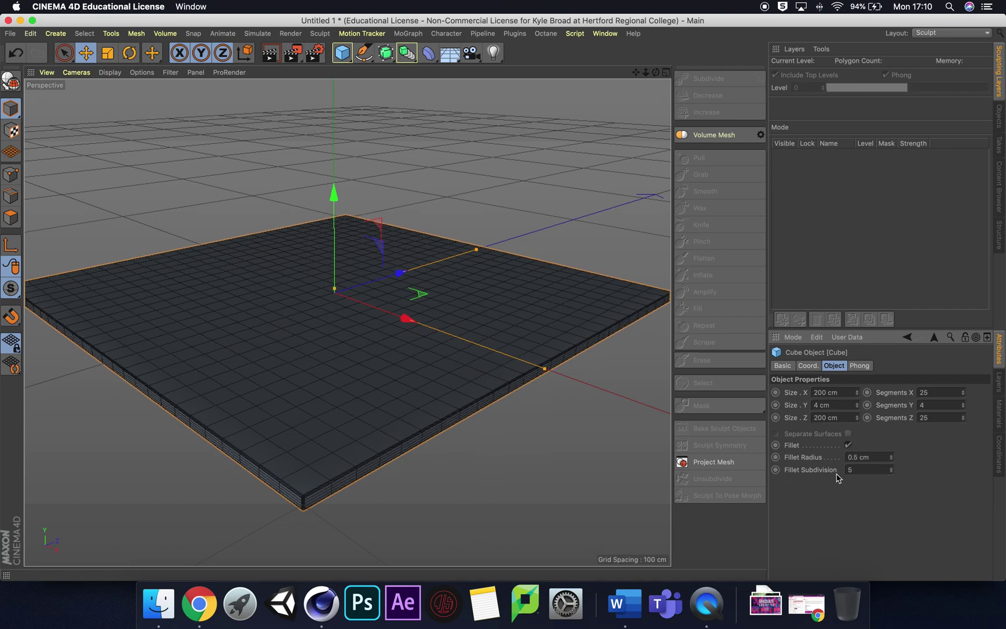
left_click(858, 470)
type("2")
key("Return")
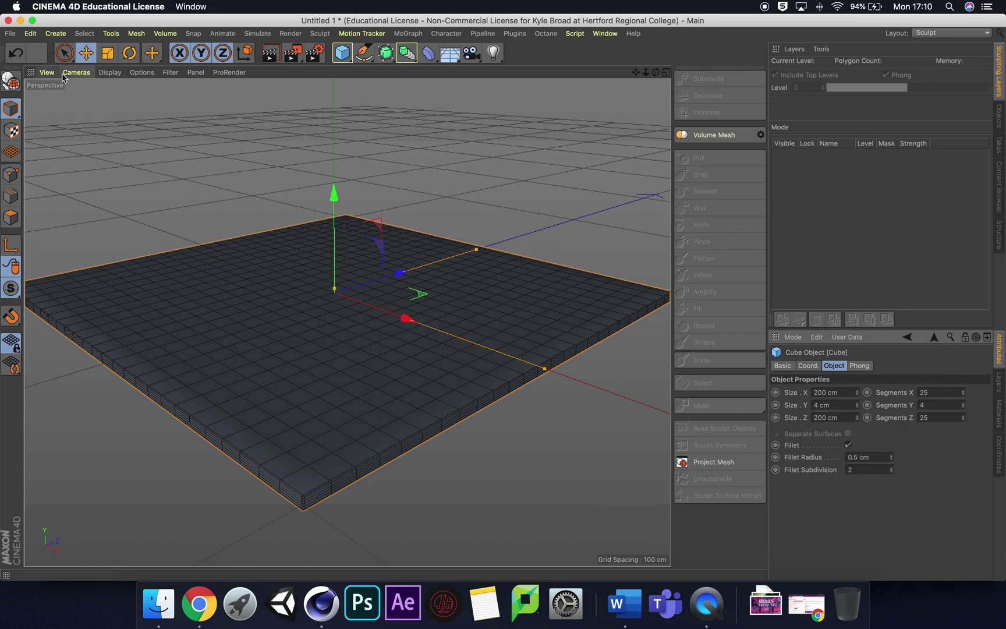
Return the viewport to plain Gouraud Shading and convert the slab into an editable polygon object
left_click(110, 72)
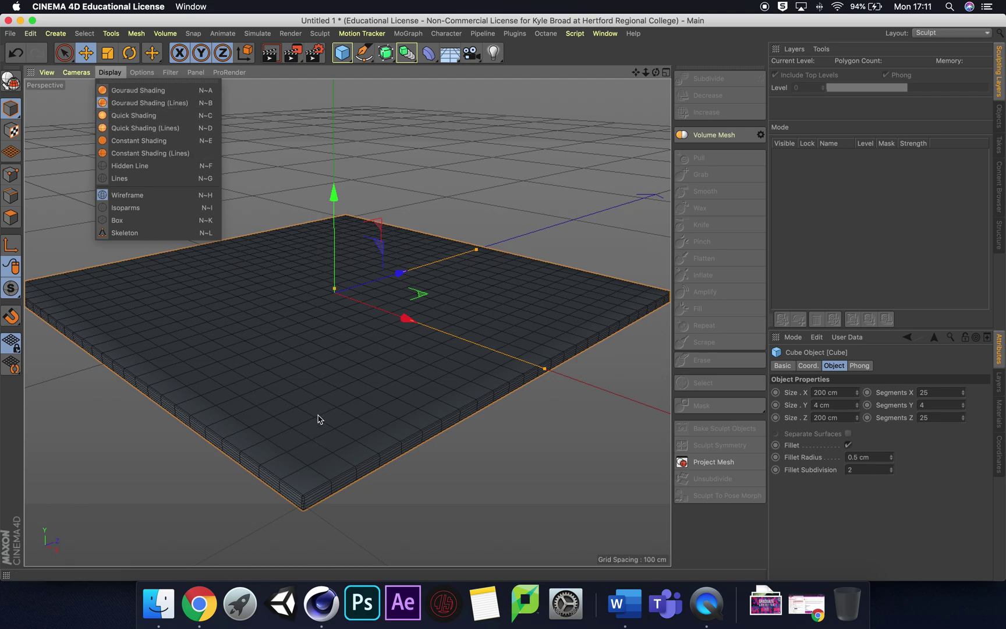
left_click(137, 90)
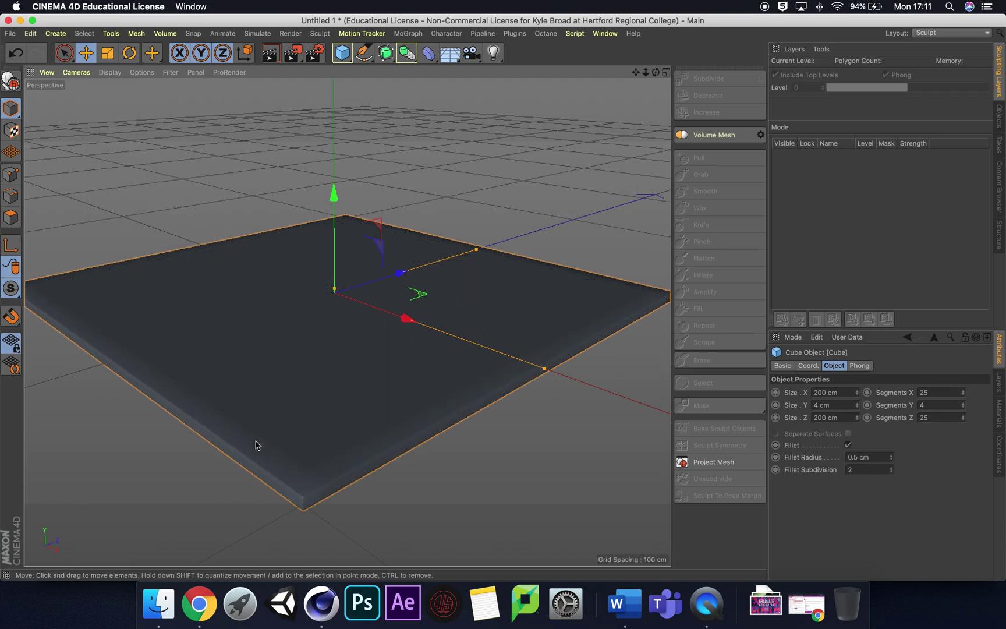
left_click(11, 84)
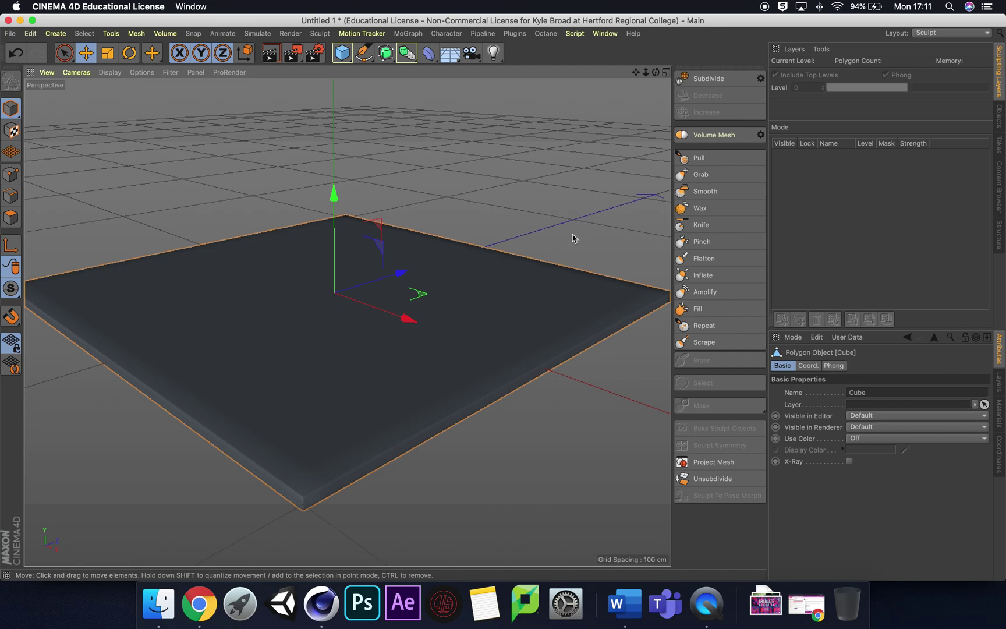
Subdivide the slab for sculpting up to level 2
left_click(709, 80)
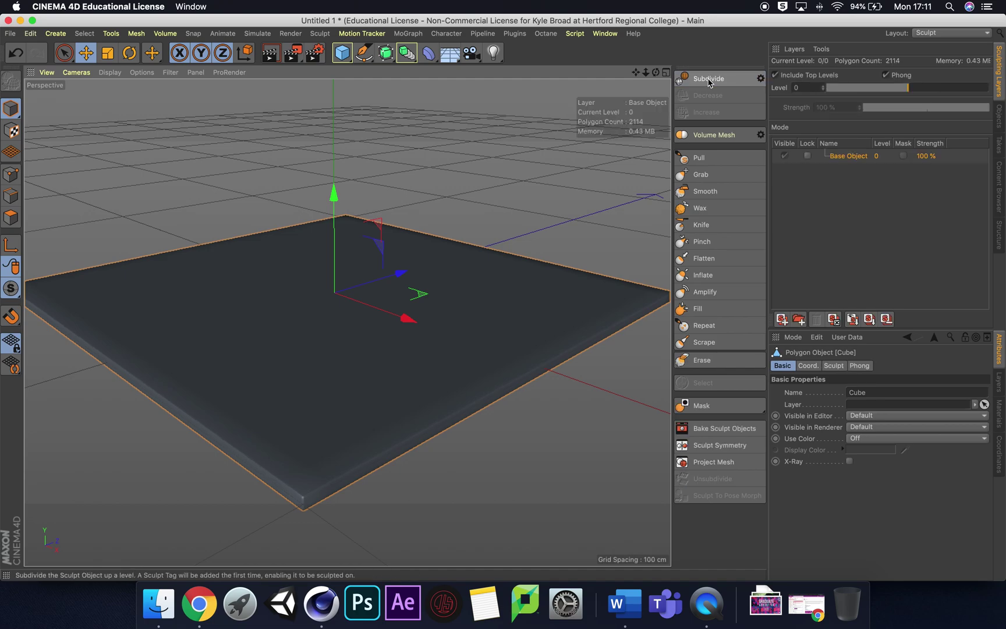
left_click(709, 80)
left_click(709, 80)
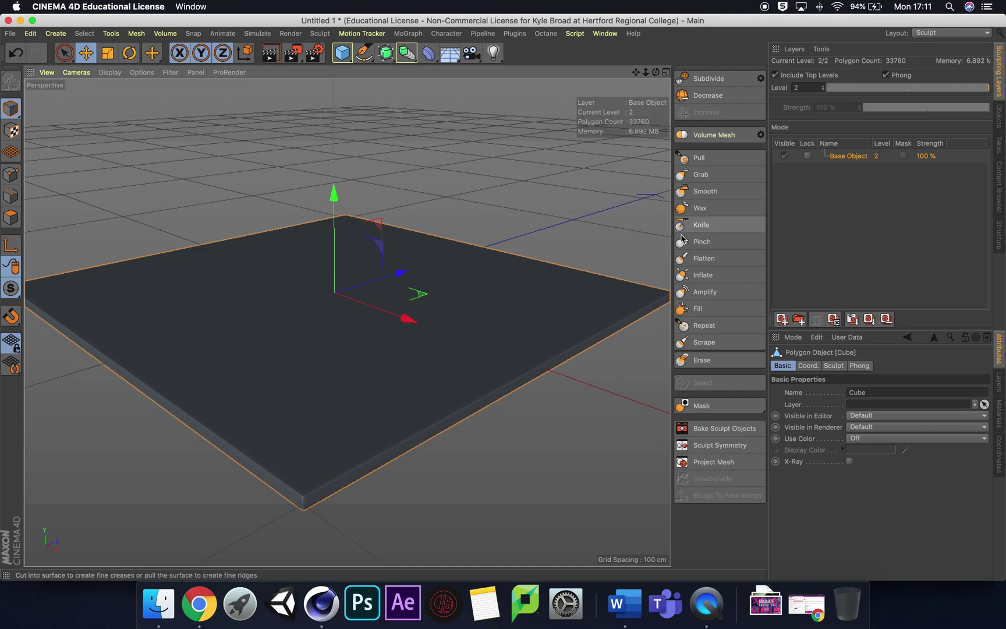
Try several Knife brush strokes across the slab's top surface and front edge with the default brush settings
left_click_drag(646, 72, 693, 72)
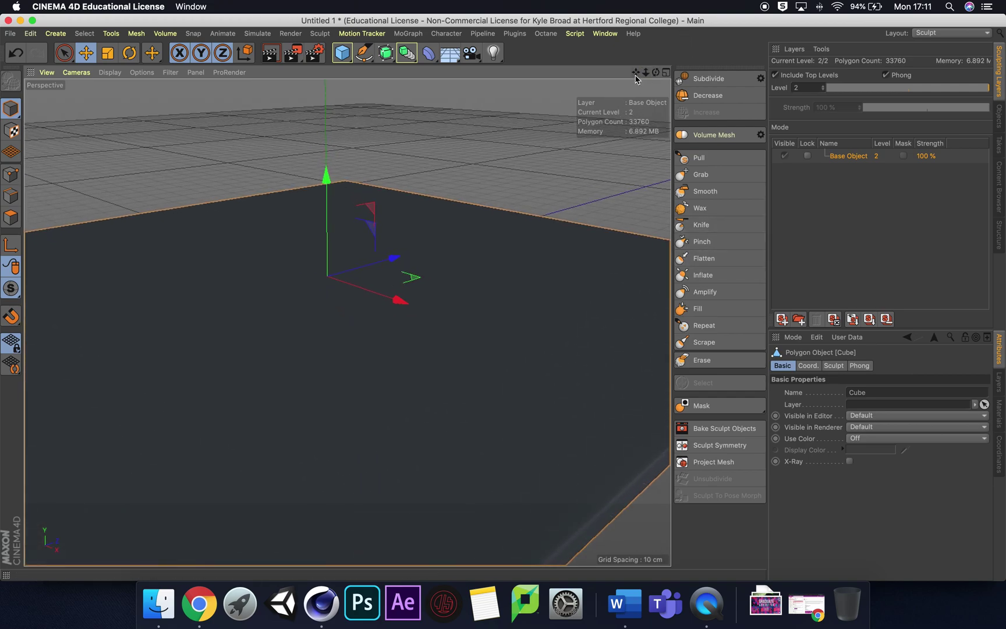
scroll(347, 322, "down", 5)
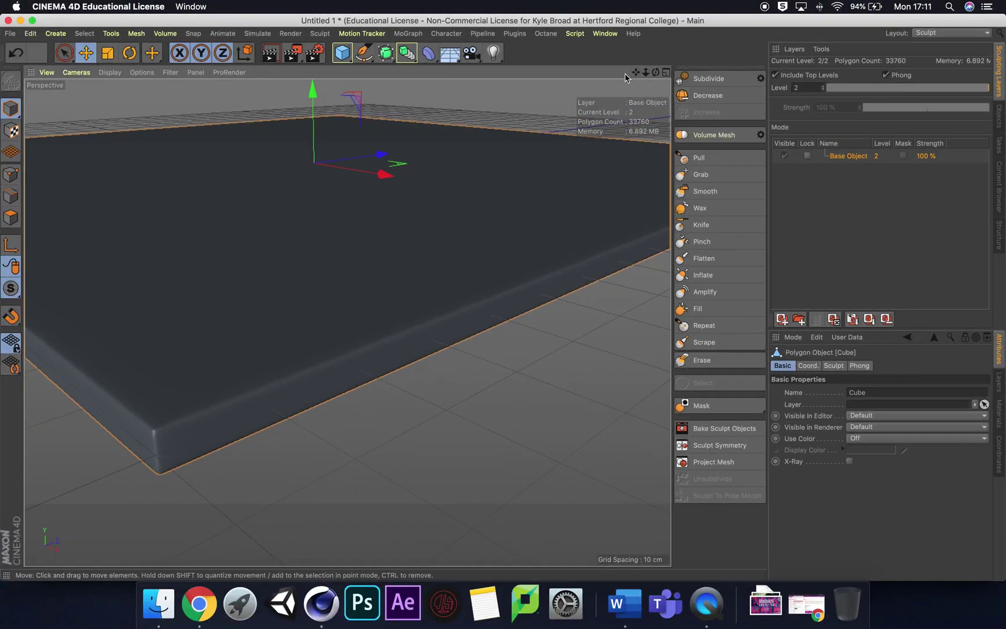
left_click(711, 226)
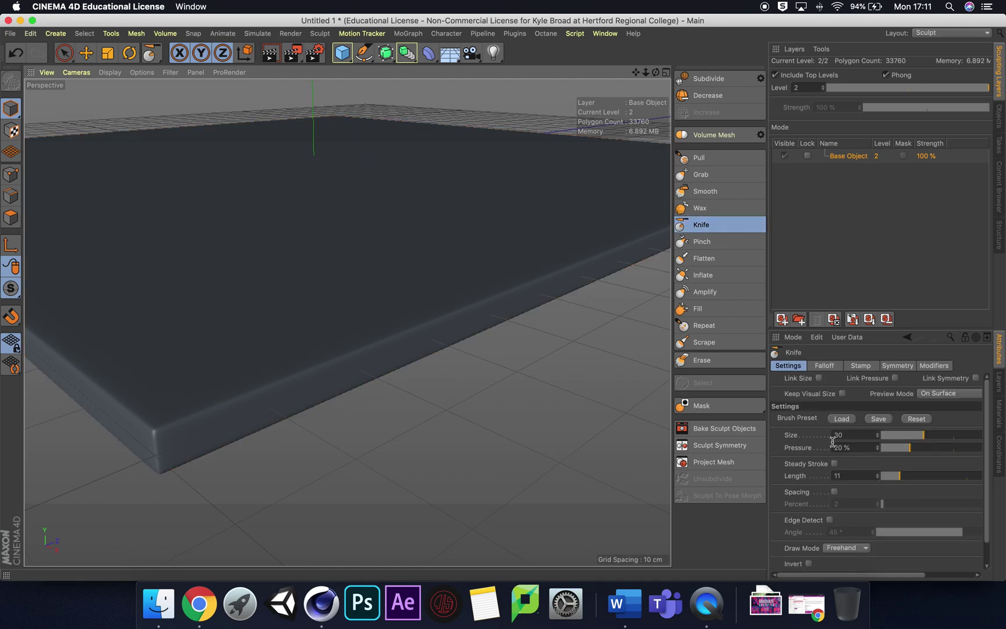
mouse_move(431, 328)
left_mouse_down()
mouse_move(348, 324)
mouse_move(331, 335)
mouse_move(295, 274)
left_mouse_up()
left_click_drag(487, 266, 379, 313)
left_click_drag(428, 327, 408, 326)
left_click_drag(519, 259, 372, 303)
mouse_move(266, 311)
left_mouse_down()
mouse_move(253, 336)
mouse_move(326, 316)
left_mouse_up()
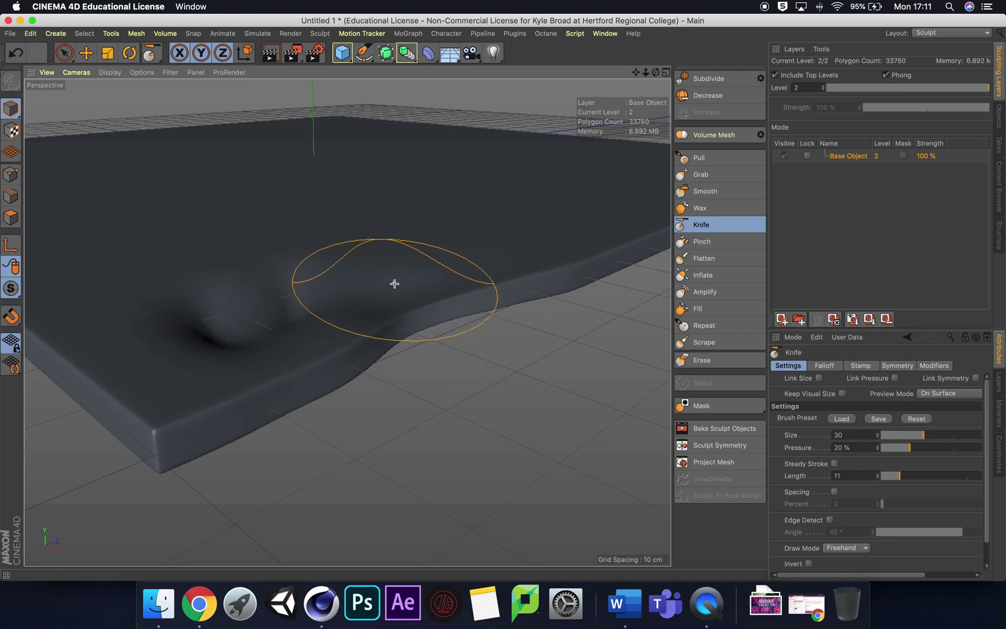
Undo the trial Knife strokes and bring the slab back to subdivision level 2
key("super+z")
key("super+z")
key("super+z")
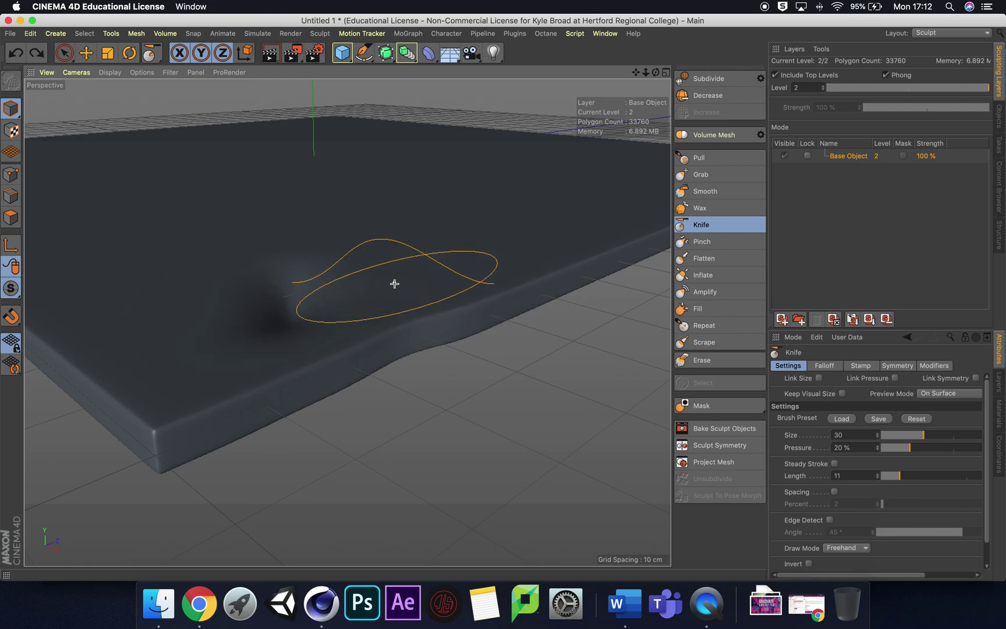
key("super+z")
key("super+z")
key("super+z")
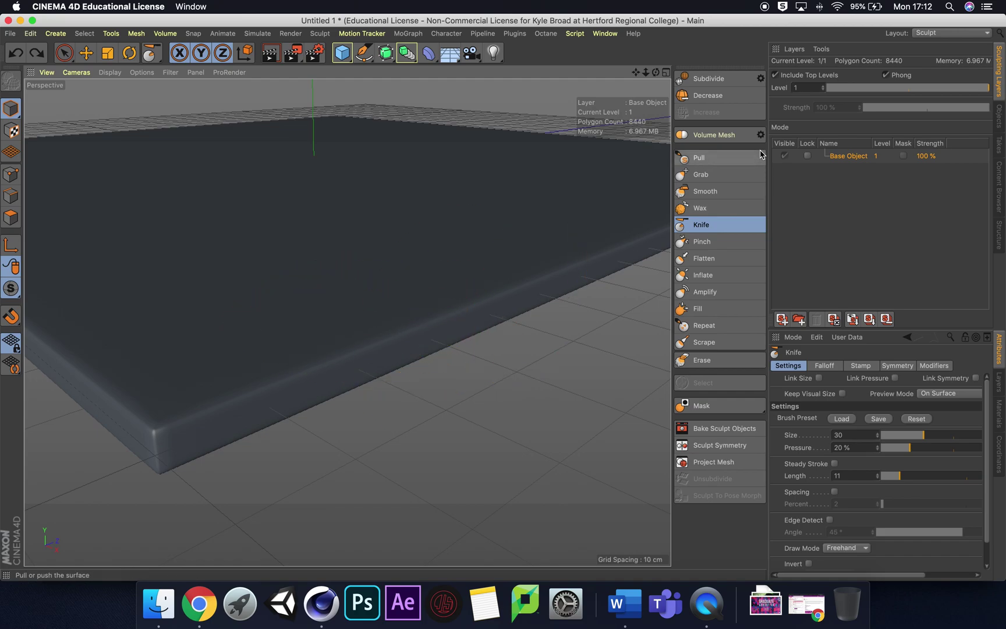
left_click(710, 84)
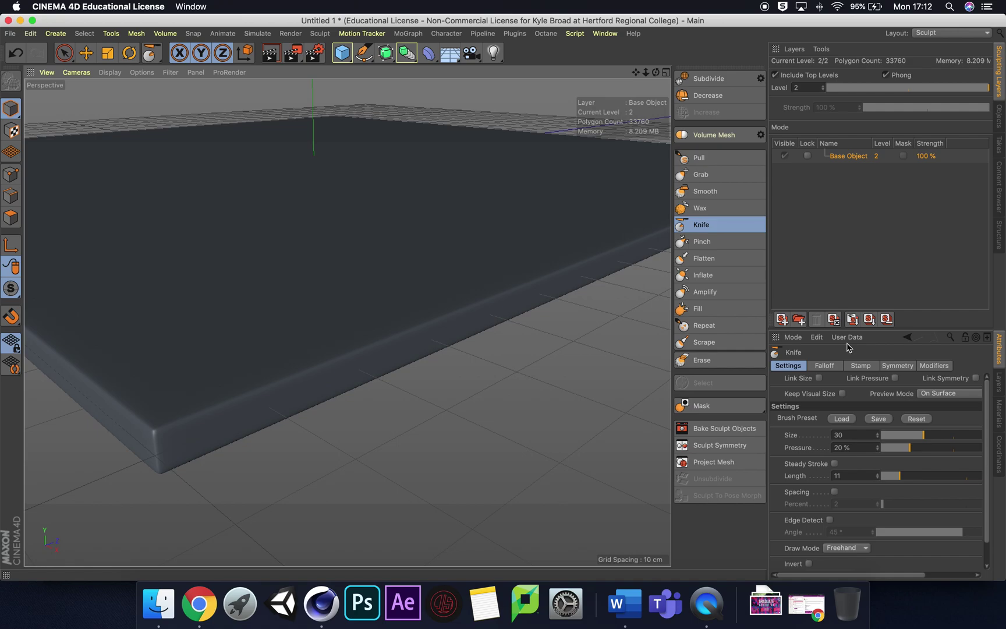
Set the Knife brush to size 2, pressure 1% and steady stroke length 30
double_click(863, 434)
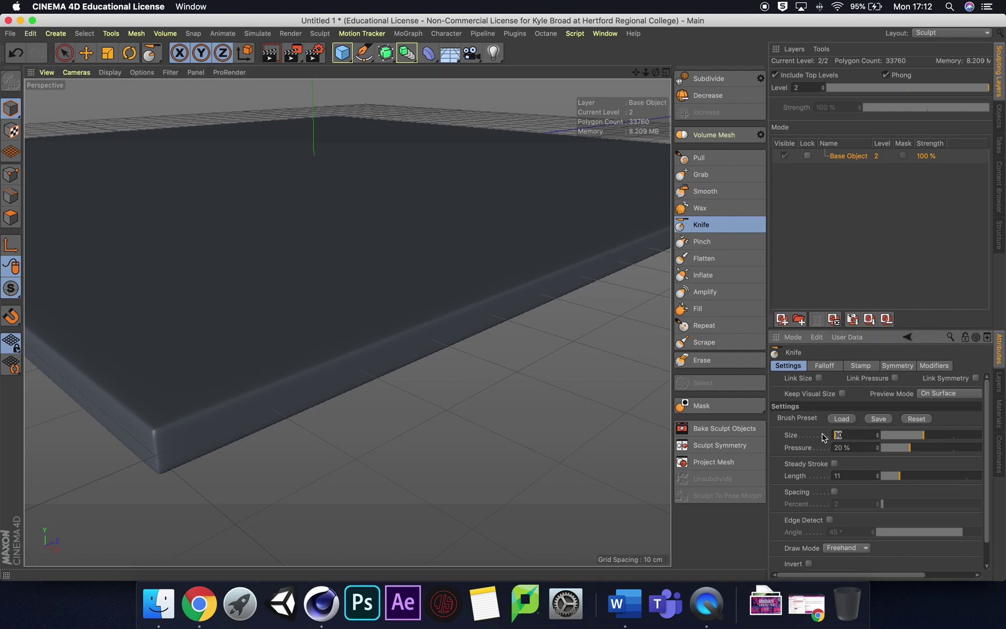
key("Return")
double_click(850, 446)
type("1")
key("Return")
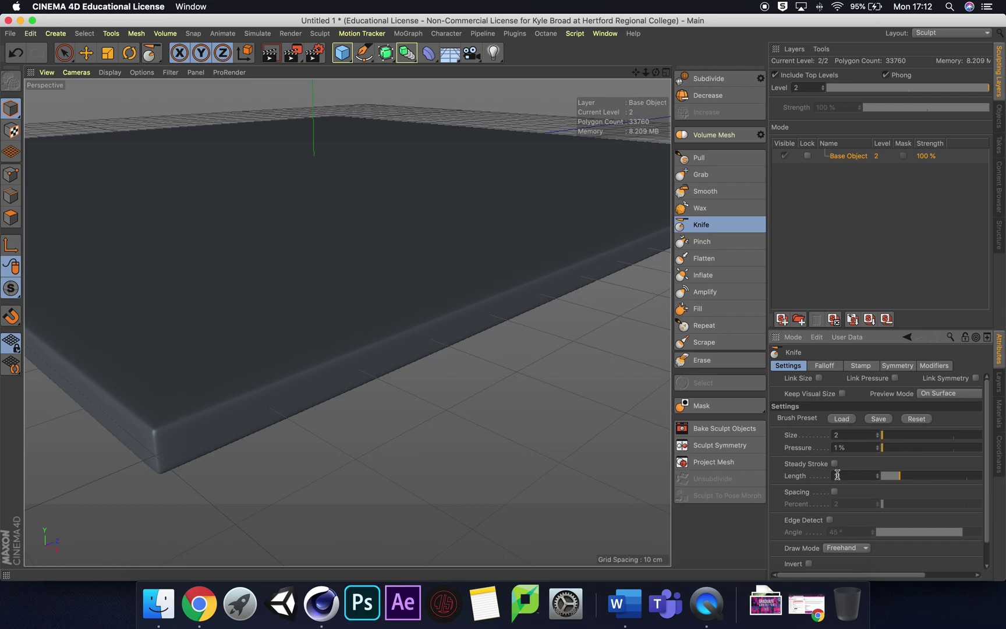
double_click(847, 475)
key("Return")
Carve irregular Knife strokes around the slab's near corner and along the full length of its first long edge
left_click_drag(636, 73, 349, 326)
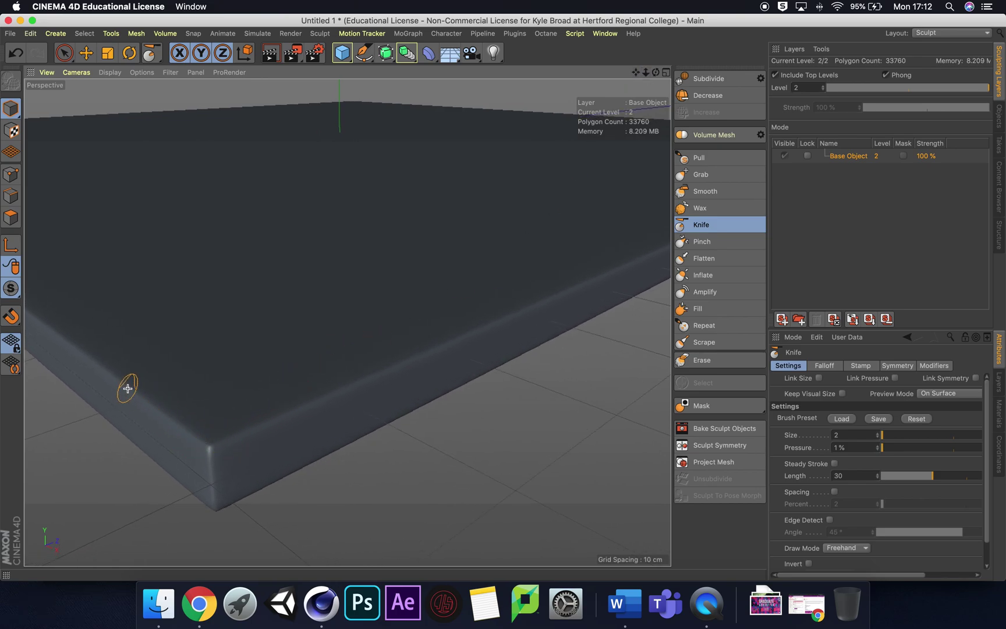
mouse_move(255, 431)
left_mouse_down()
mouse_move(253, 423)
mouse_move(264, 437)
left_mouse_up()
left_click_drag(645, 71, 600, 100)
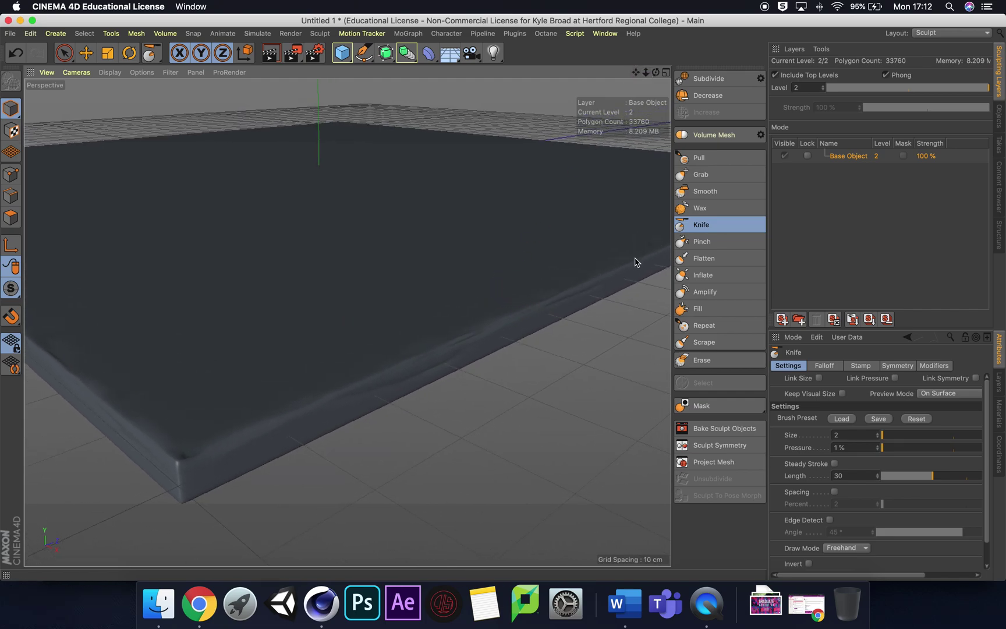
mouse_move(655, 71)
left_mouse_down()
mouse_move(652, 88)
mouse_move(635, 75)
left_mouse_up()
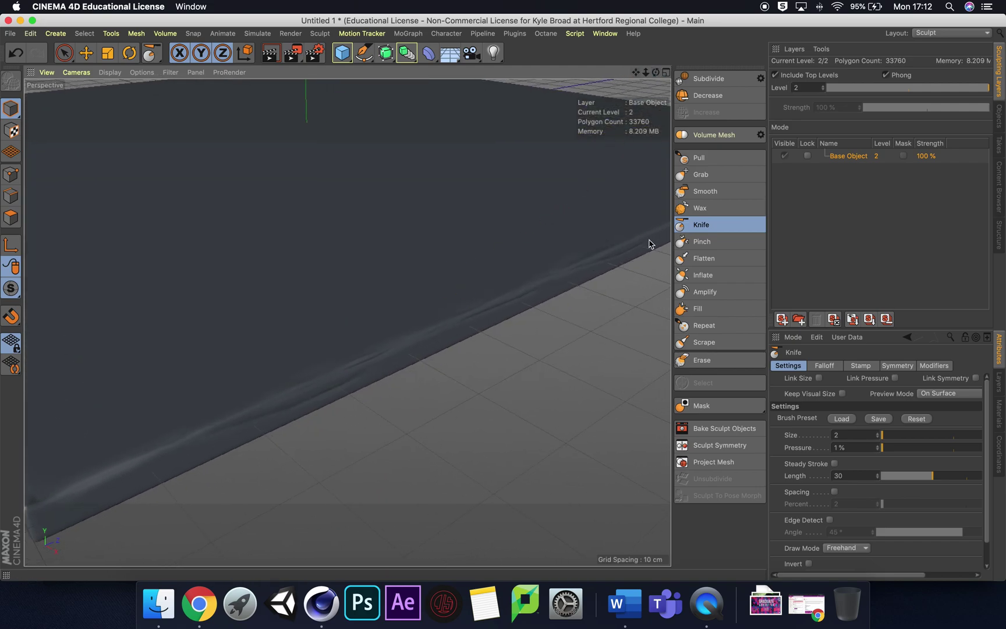
left_click_drag(655, 74, 623, 78)
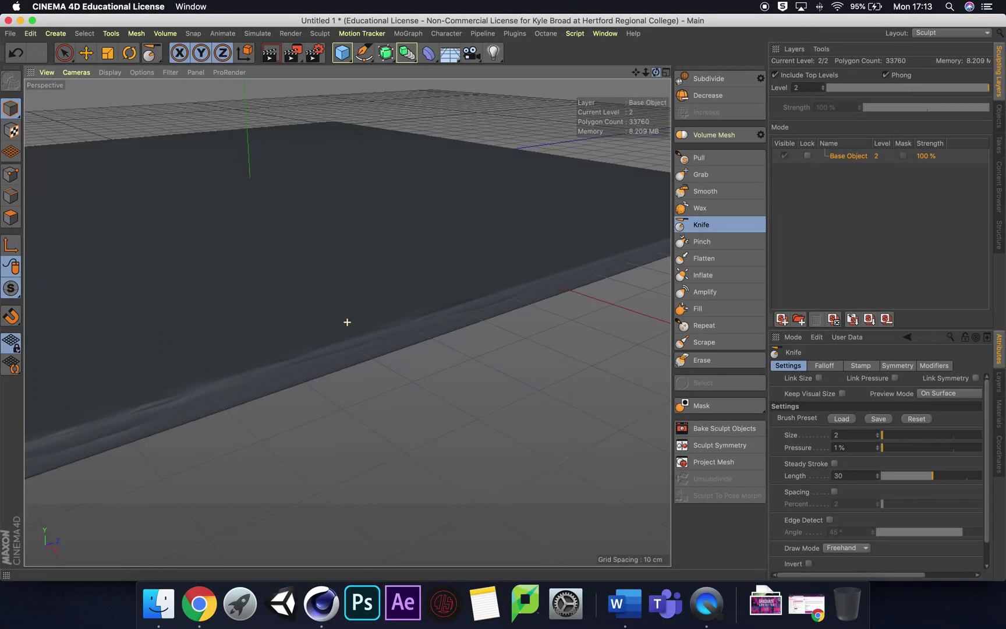
left_click_drag(645, 72, 643, 74)
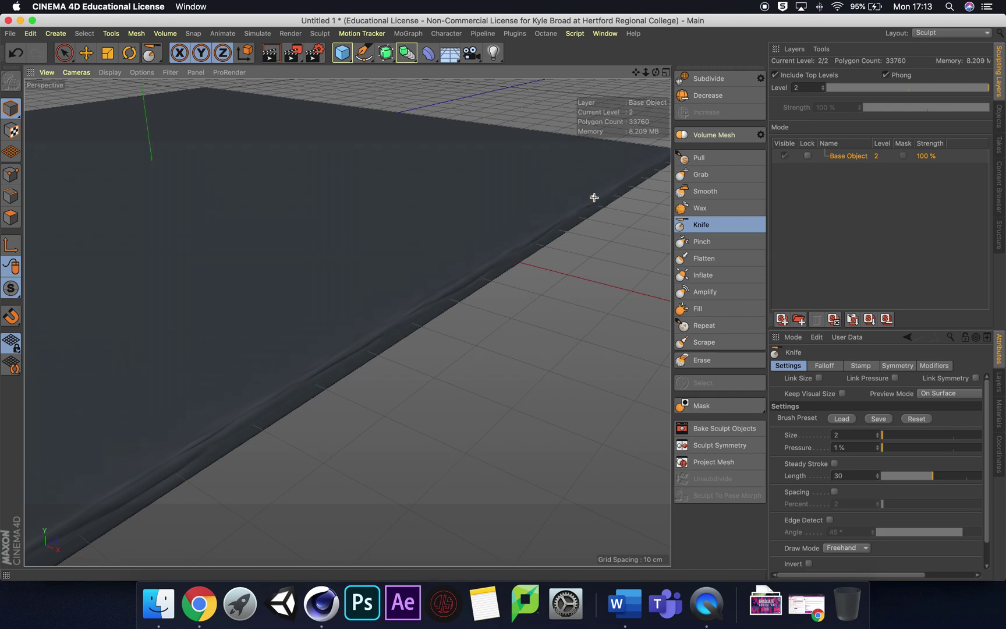
mouse_move(646, 74)
left_mouse_down()
mouse_move(348, 323)
mouse_move(645, 73)
mouse_move(348, 323)
mouse_move(636, 72)
left_mouse_up()
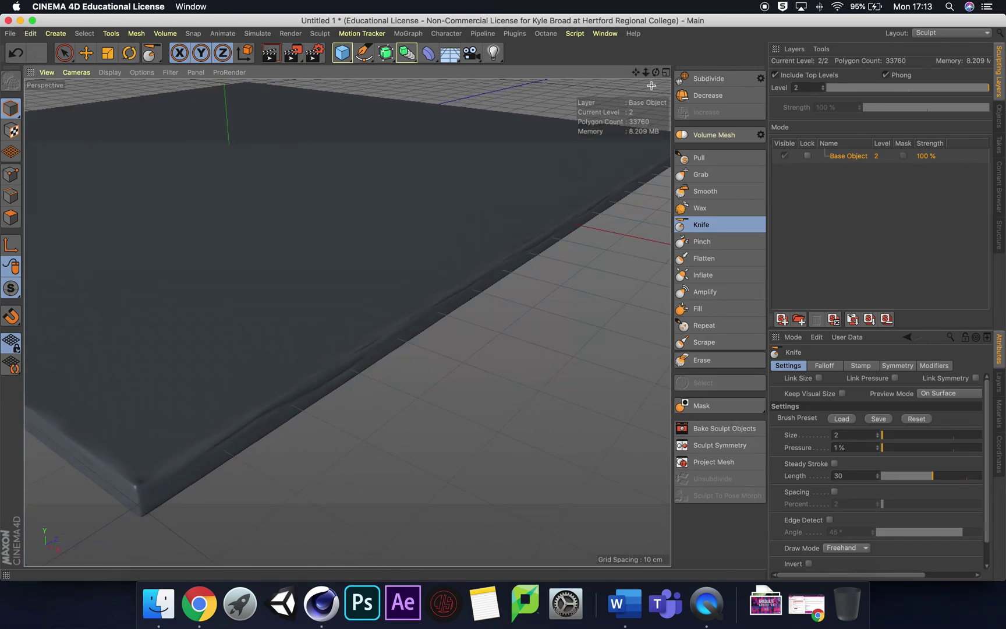
Carve the slab's second edge, adjoining the first one, with irregular Knife strokes from corner to corner
left_click_drag(655, 74, 687, 57)
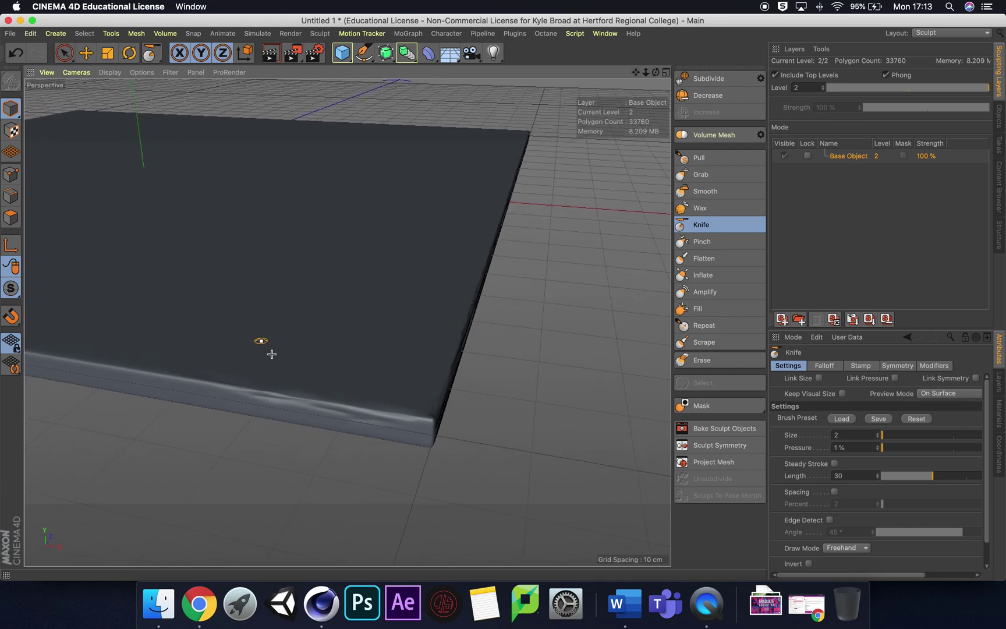
mouse_move(203, 384)
left_mouse_down()
mouse_move(118, 362)
mouse_move(70, 362)
mouse_move(131, 373)
left_mouse_up()
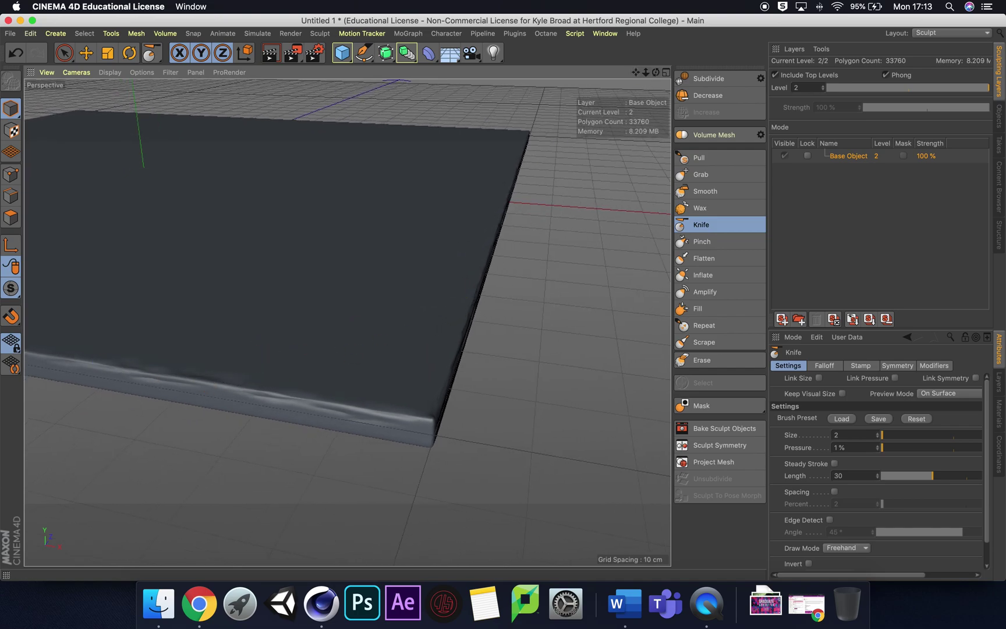
left_click_drag(656, 72, 699, 4)
mouse_move(646, 73)
left_mouse_down()
mouse_move(635, 85)
mouse_move(651, 70)
mouse_move(634, 74)
left_mouse_up()
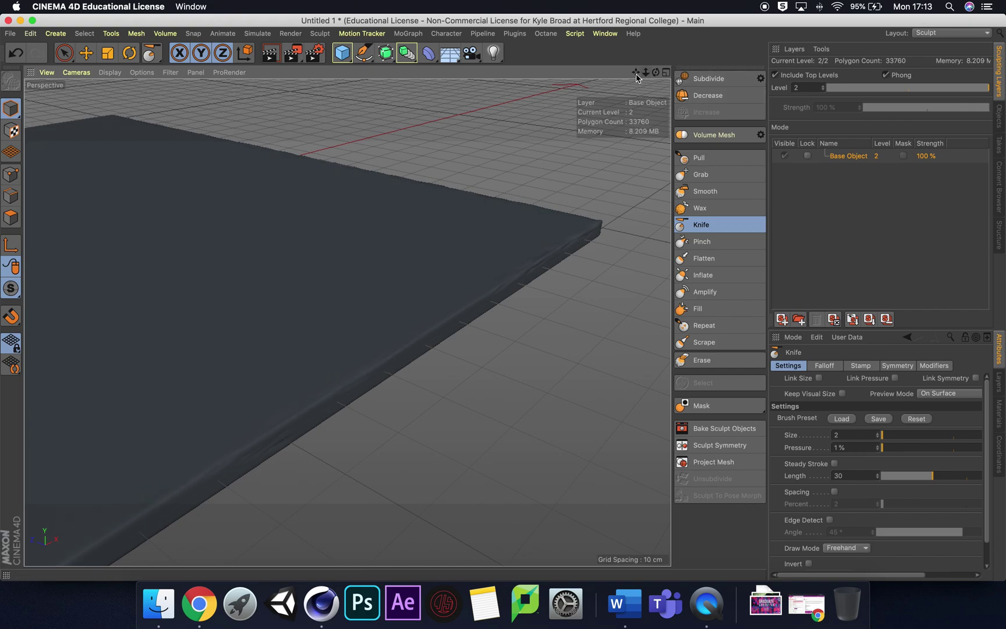
left_click_drag(636, 73, 664, 53)
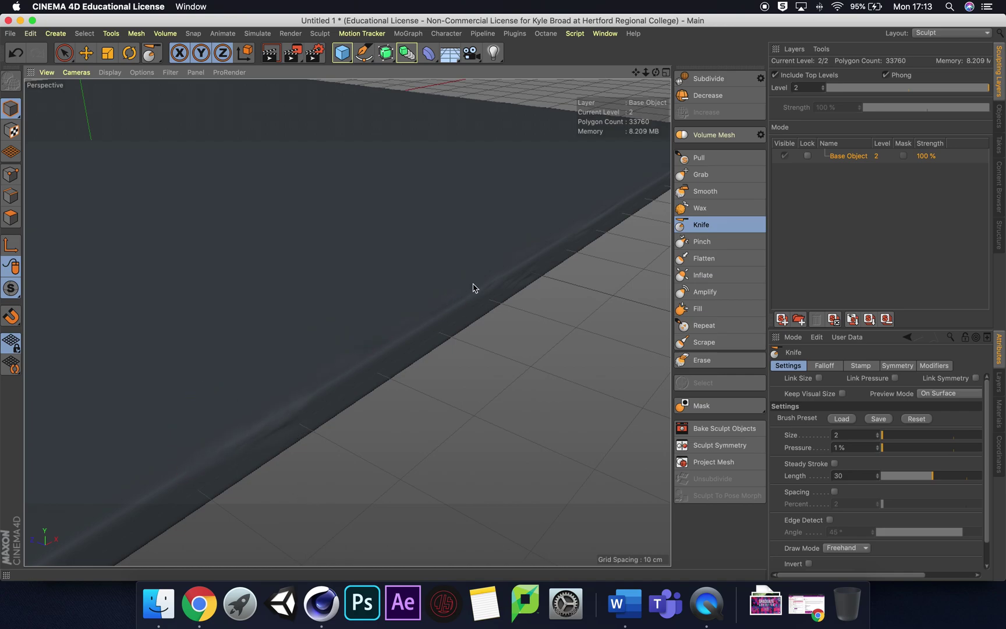
left_click_drag(478, 281, 315, 396)
left_click_drag(646, 73, 719, 32)
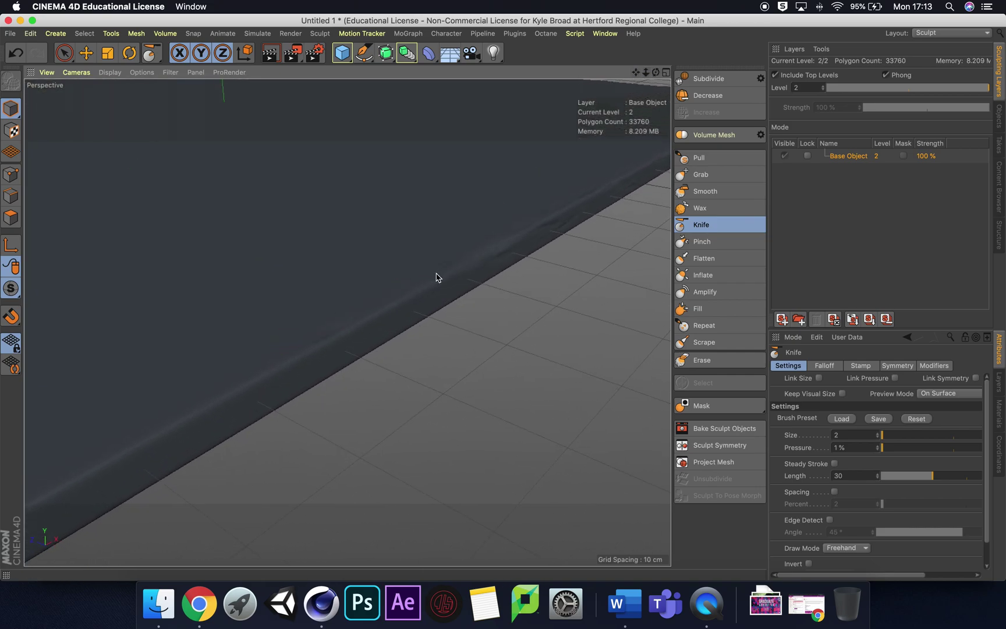
mouse_move(224, 410)
left_mouse_down()
mouse_move(241, 412)
mouse_move(314, 358)
left_mouse_up()
mouse_move(646, 73)
left_mouse_down()
mouse_move(346, 323)
mouse_move(663, 58)
left_mouse_up()
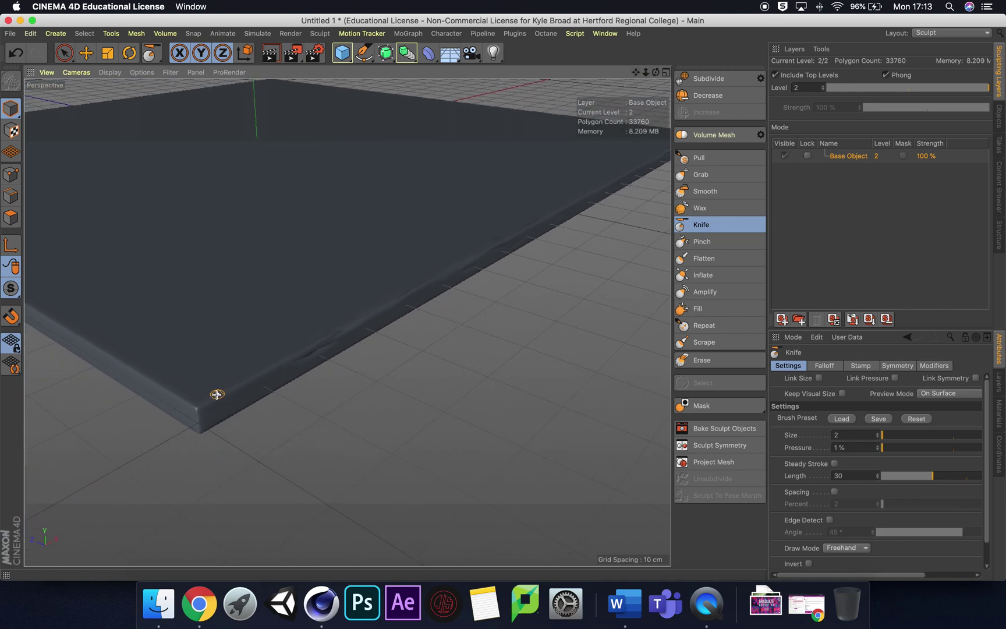
left_click_drag(199, 402, 305, 353)
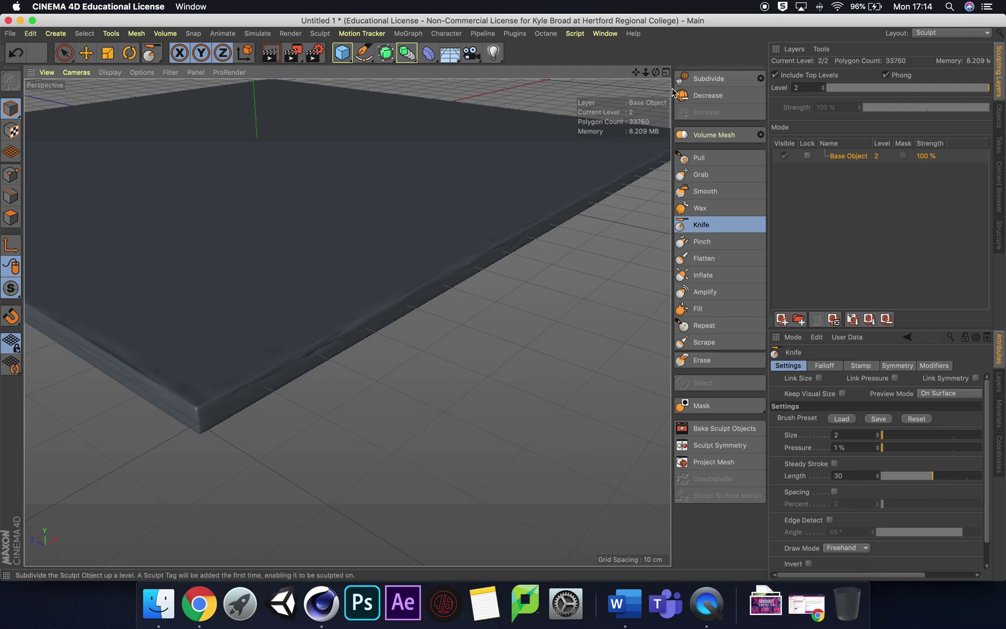
Wear down the third edge of the slab with overlapping Knife strokes along its whole length
left_click_drag(657, 72, 714, 92)
left_click_drag(606, 93, 722, 75)
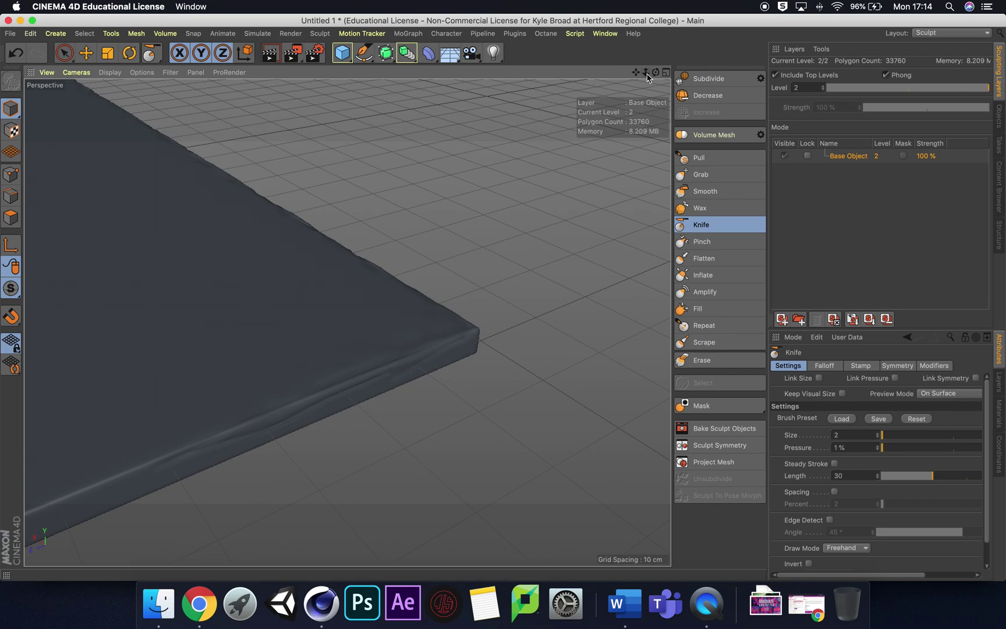
mouse_move(646, 74)
left_mouse_down()
mouse_move(625, 76)
mouse_move(779, 16)
left_mouse_up()
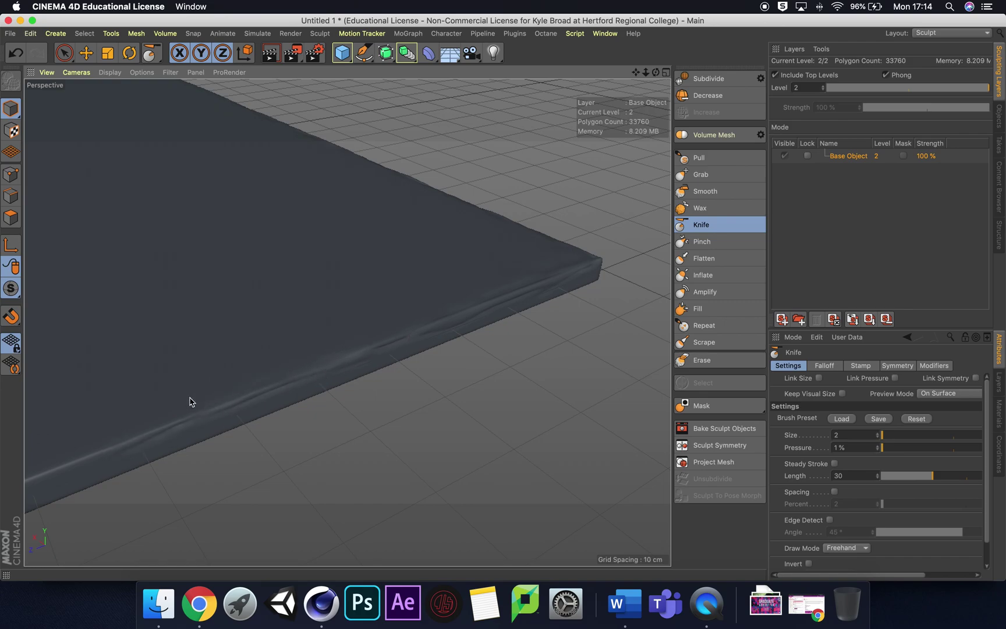
left_click_drag(657, 73, 621, 74)
left_click_drag(636, 72, 766, 6)
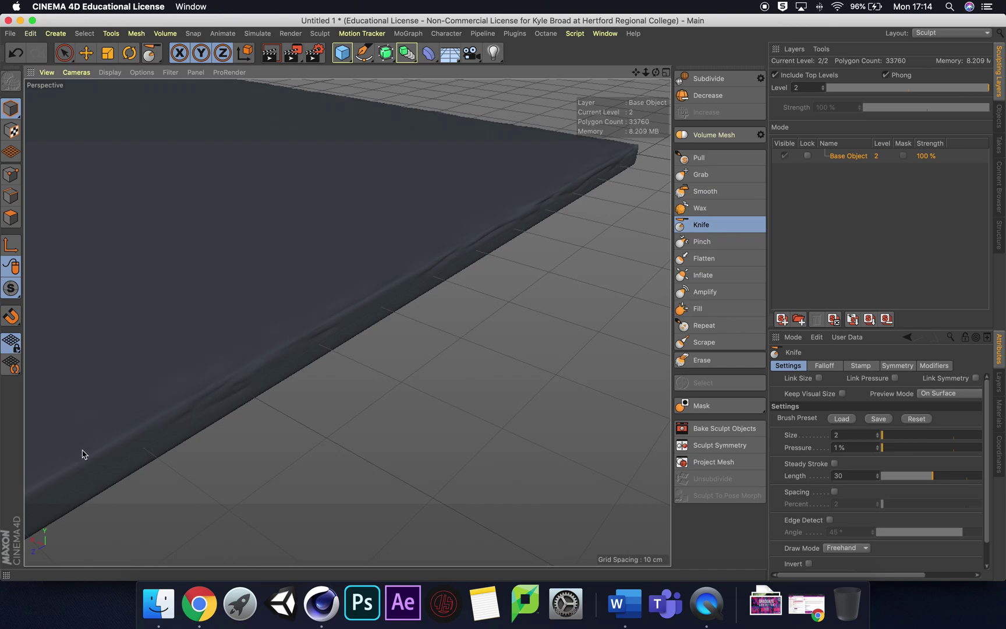
left_click_drag(646, 72, 674, 38)
left_click_drag(635, 73, 749, 34)
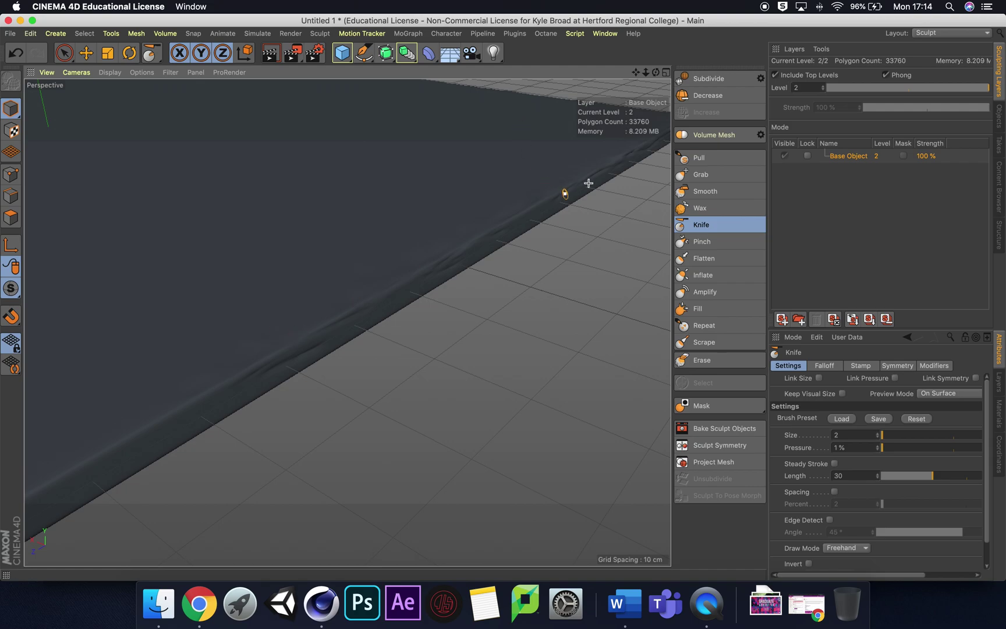
left_click_drag(646, 70, 722, 24)
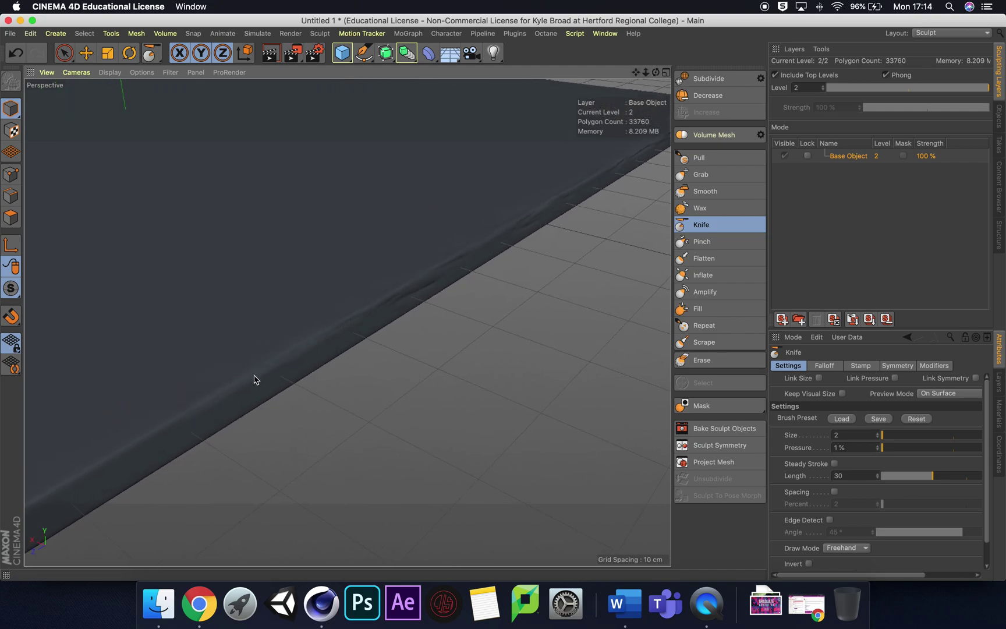
left_click_drag(132, 440, 224, 407)
left_click_drag(645, 72, 682, 26)
left_click_drag(647, 76, 646, 77)
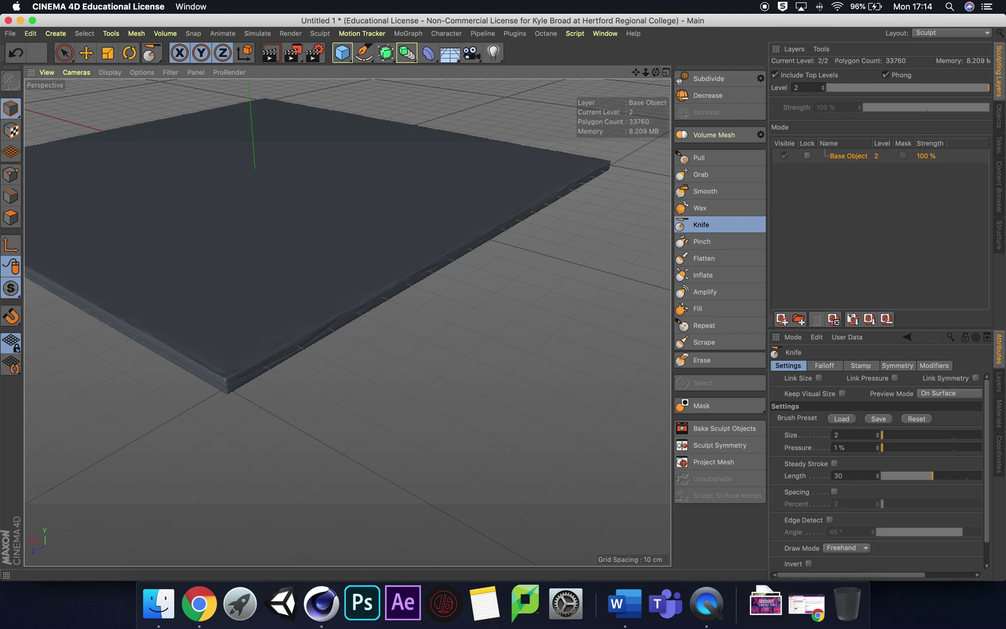
Roughen the slab's remaining fourth edge with Knife strokes to complete the worn outline
left_click_drag(656, 73, 762, 100)
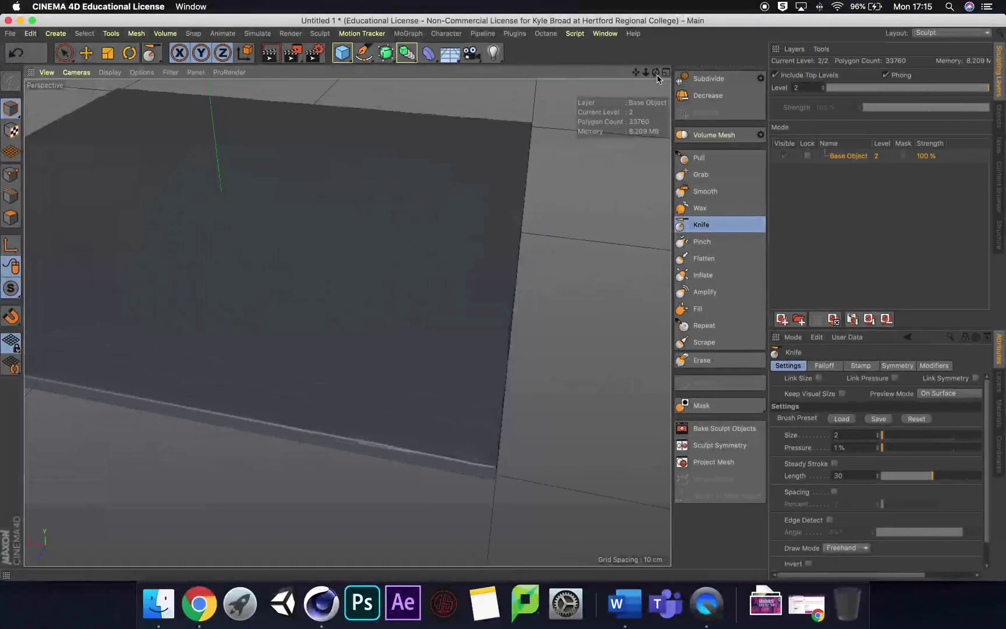
left_click_drag(655, 71, 640, 104)
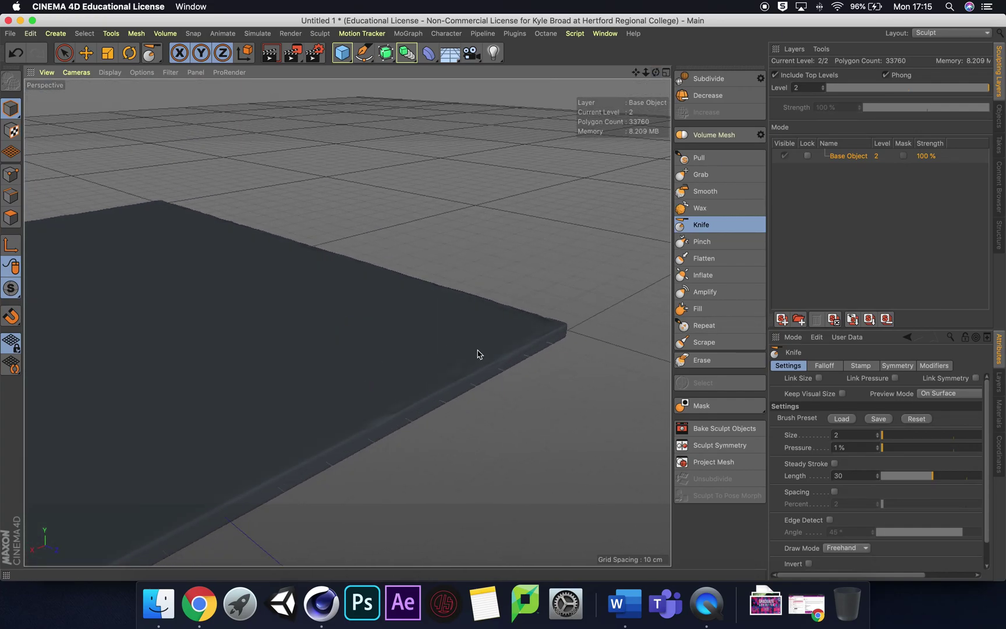
mouse_move(473, 353)
left_mouse_down()
mouse_move(404, 409)
mouse_move(502, 350)
mouse_move(384, 415)
left_mouse_up()
left_click_drag(654, 73, 559, 261)
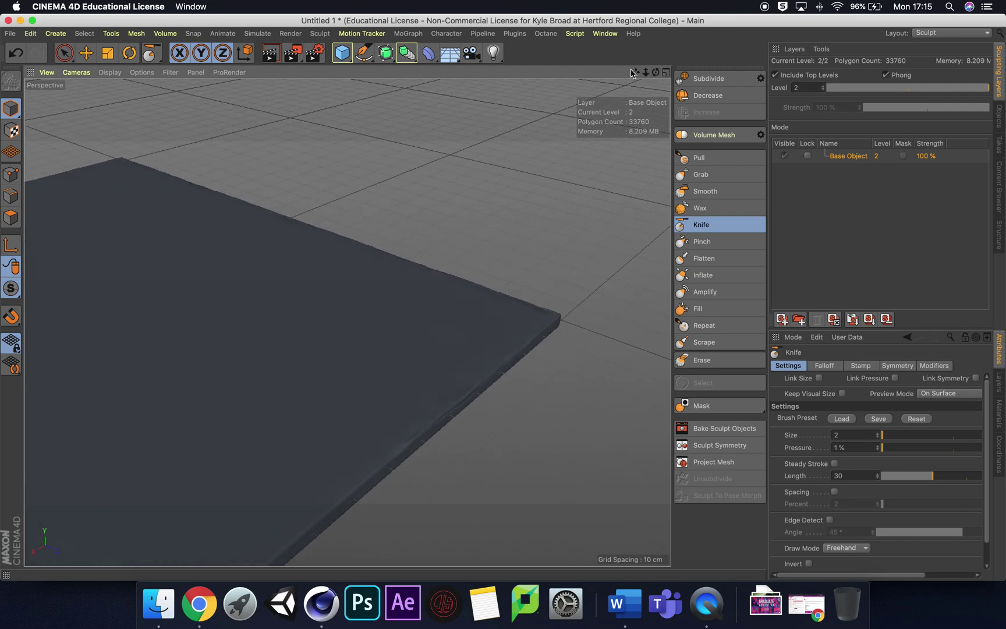
left_click_drag(636, 72, 348, 323)
left_click_drag(656, 72, 346, 321)
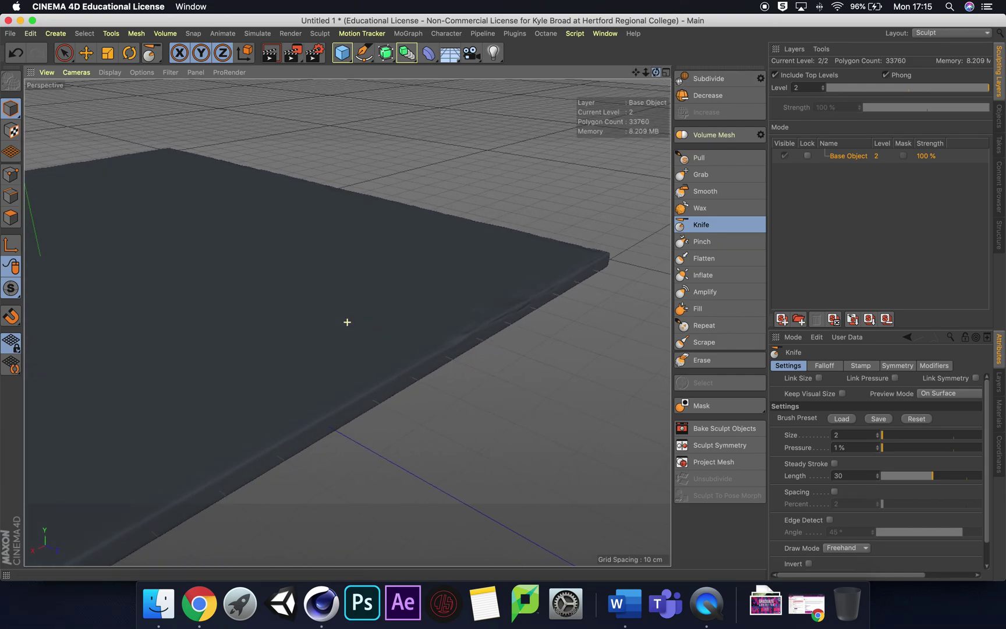
left_click_drag(637, 72, 359, 322)
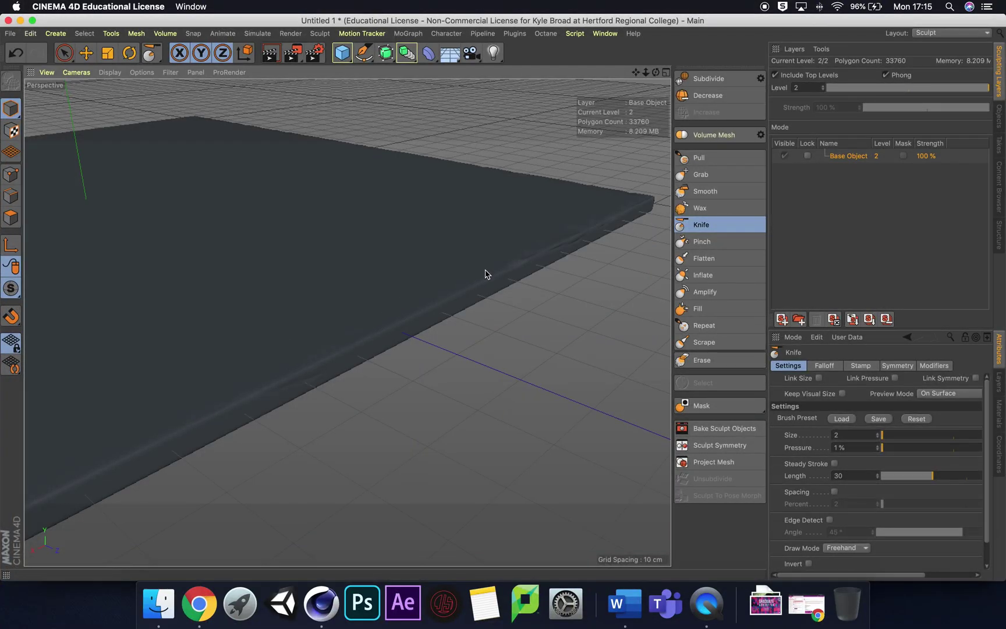
mouse_move(482, 272)
left_mouse_down()
mouse_move(379, 342)
mouse_move(224, 412)
left_mouse_up()
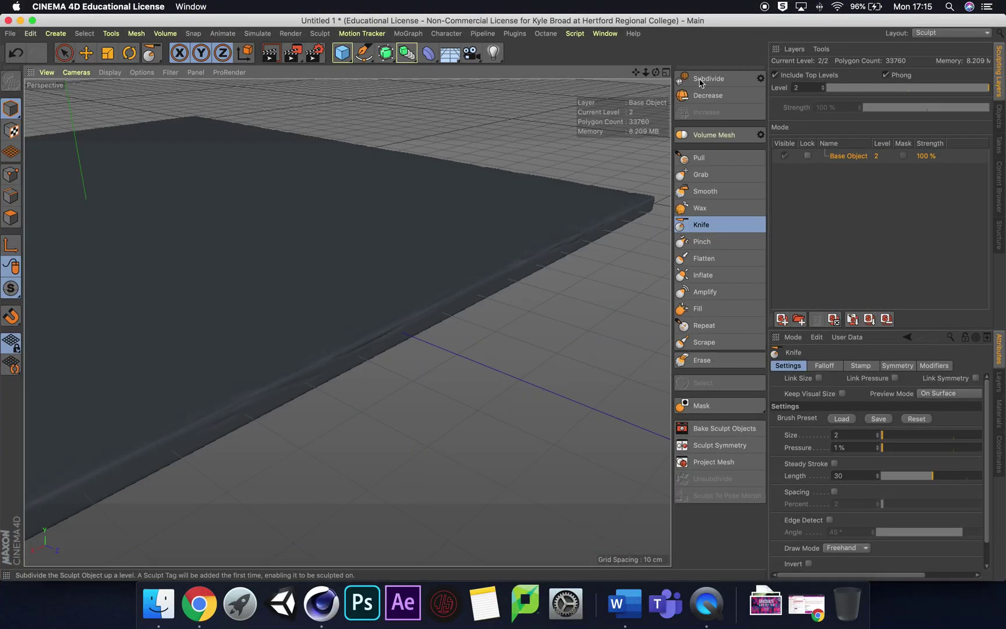
Examine the carved edges all around the slab and the Smooth brush's settings, keeping the Knife brush active
left_click_drag(656, 72, 367, 301)
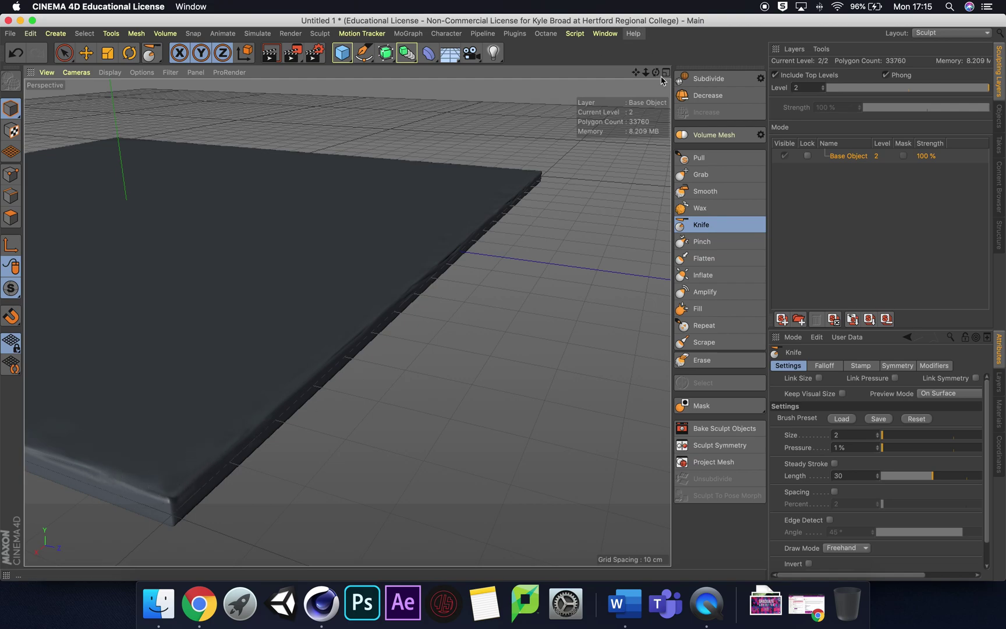
mouse_move(656, 73)
left_mouse_down()
mouse_move(582, 204)
mouse_move(398, 467)
left_mouse_up()
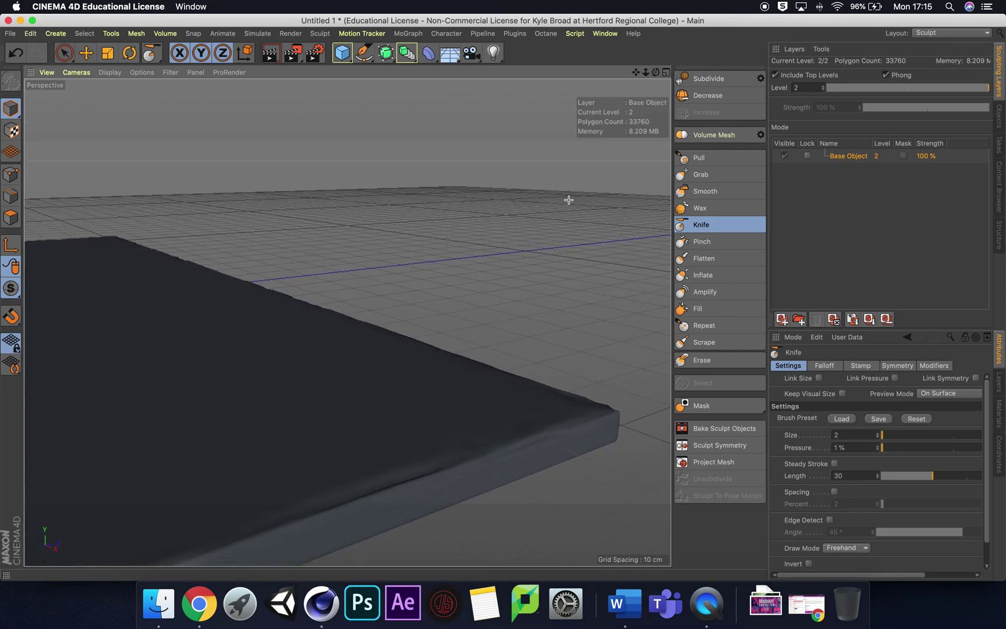
left_click_drag(658, 75, 349, 337)
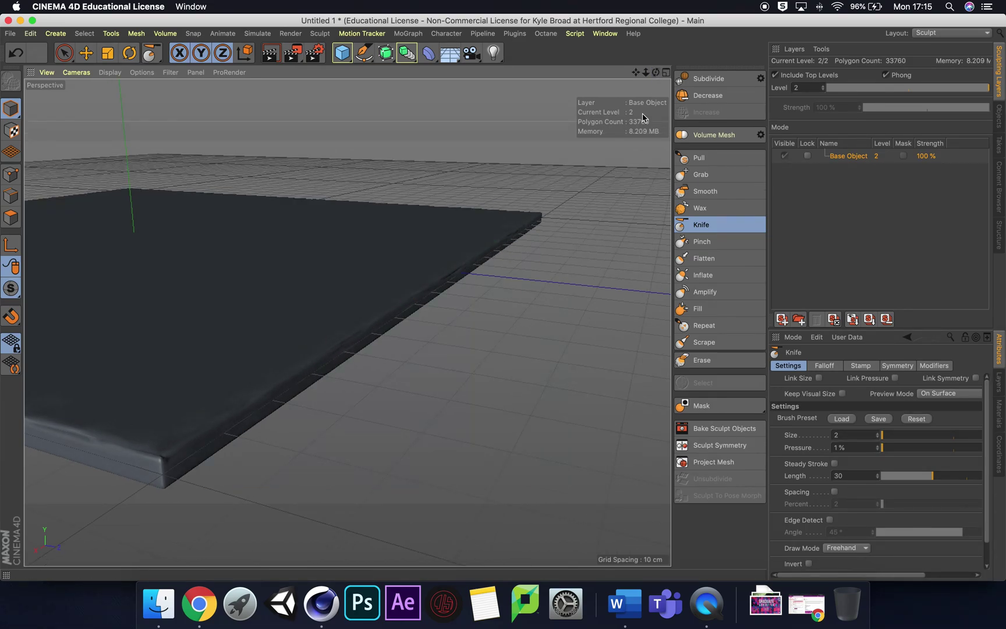
left_click_drag(656, 73, 348, 323)
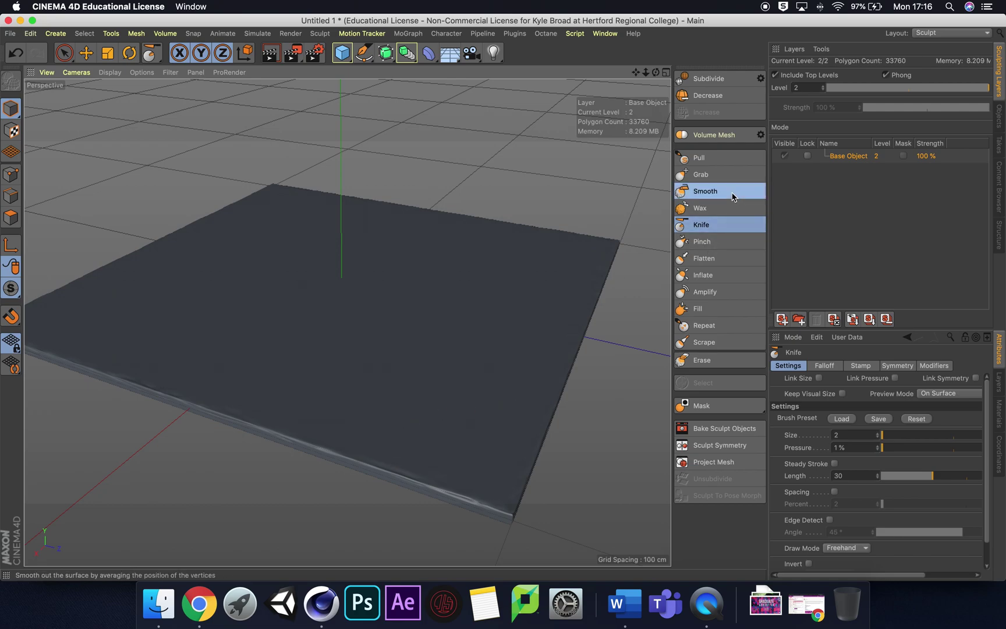
left_click(704, 191)
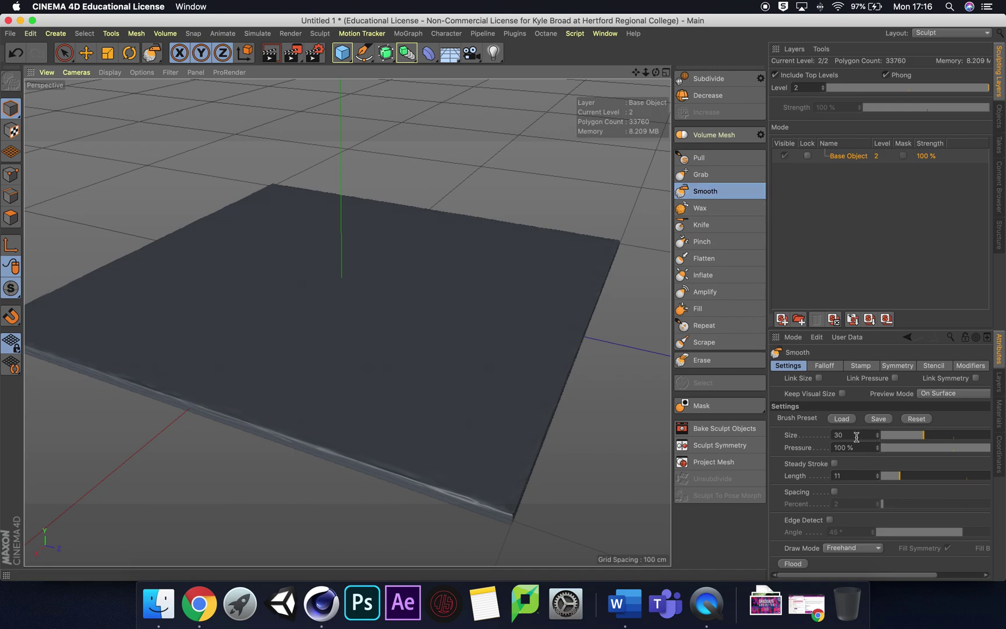
left_click(709, 227)
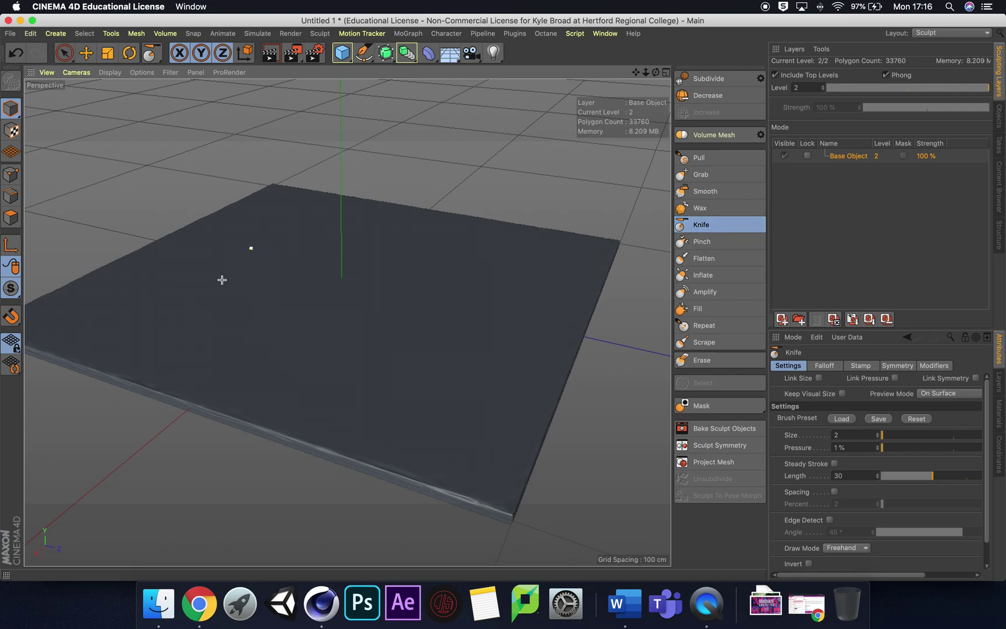
Create a plain polygon copy of the sculpted Cube with Current State to Object
left_click(1003, 124)
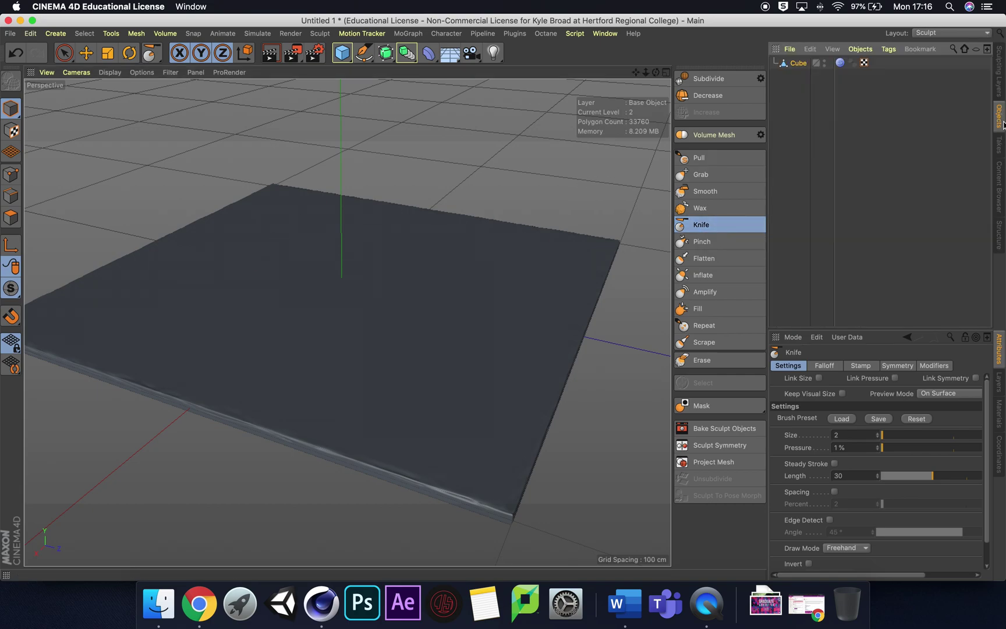
right_click(802, 64)
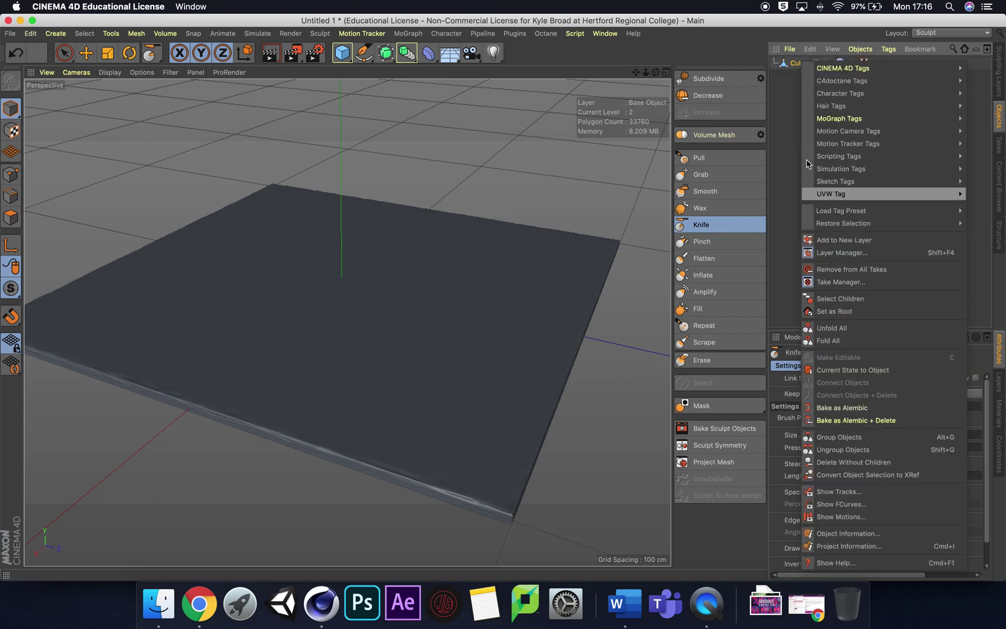
left_click(915, 372)
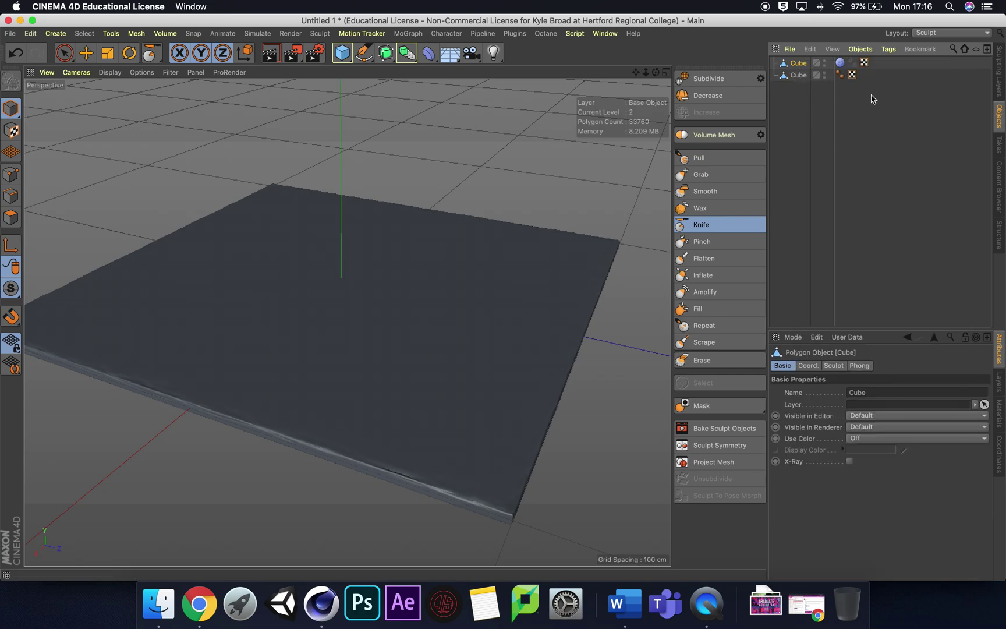
Hide the original sculpted Cube in both the editor and the renderer, leaving the polygon copy shown
left_click(810, 76)
left_click(797, 64)
left_click(796, 77)
left_click(800, 64)
left_click(824, 62)
left_click(825, 65)
left_click(824, 62)
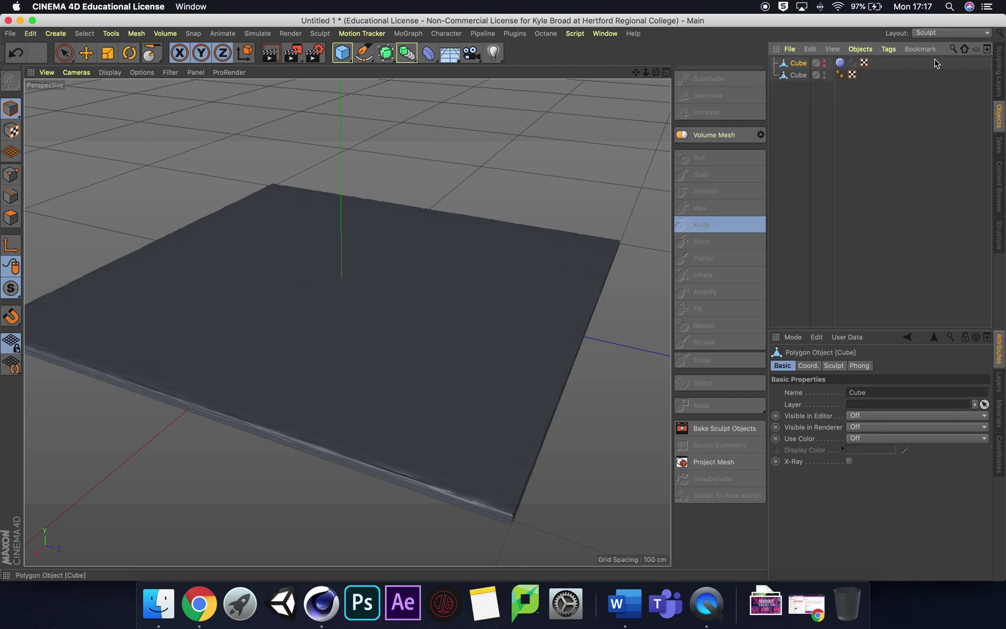
Place the polygon copy of the Cube inside a new MoGraph Cloner
left_click(798, 76)
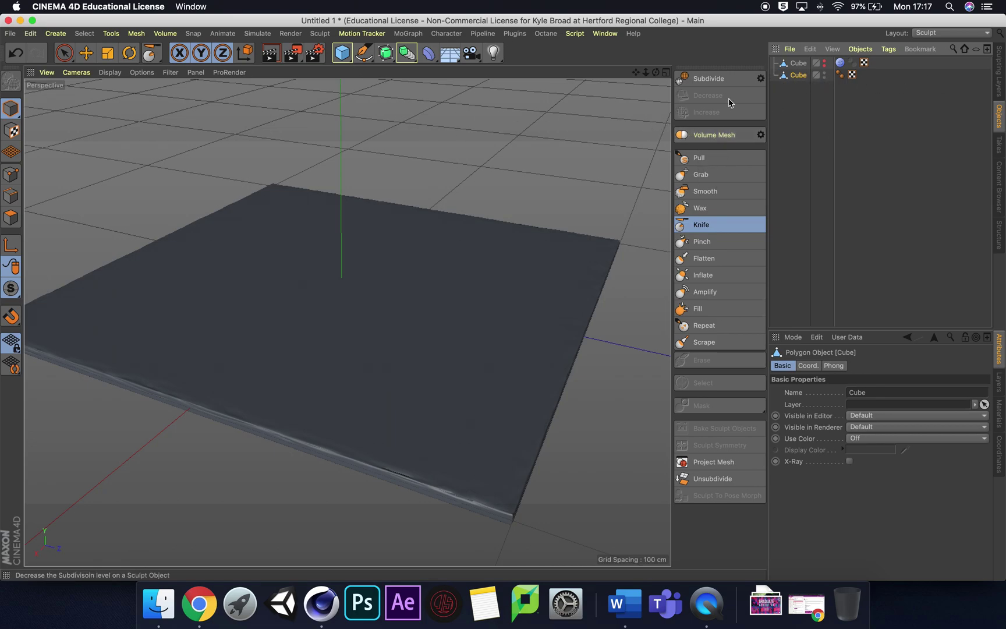
left_click(408, 33)
left_click(438, 169, "alt")
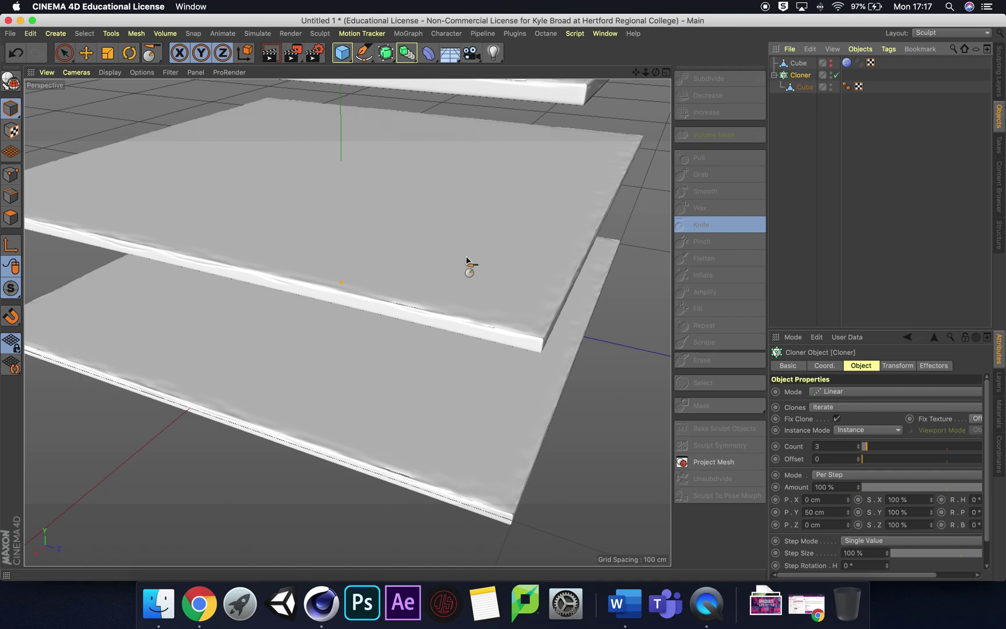
left_click_drag(646, 72, 657, 74)
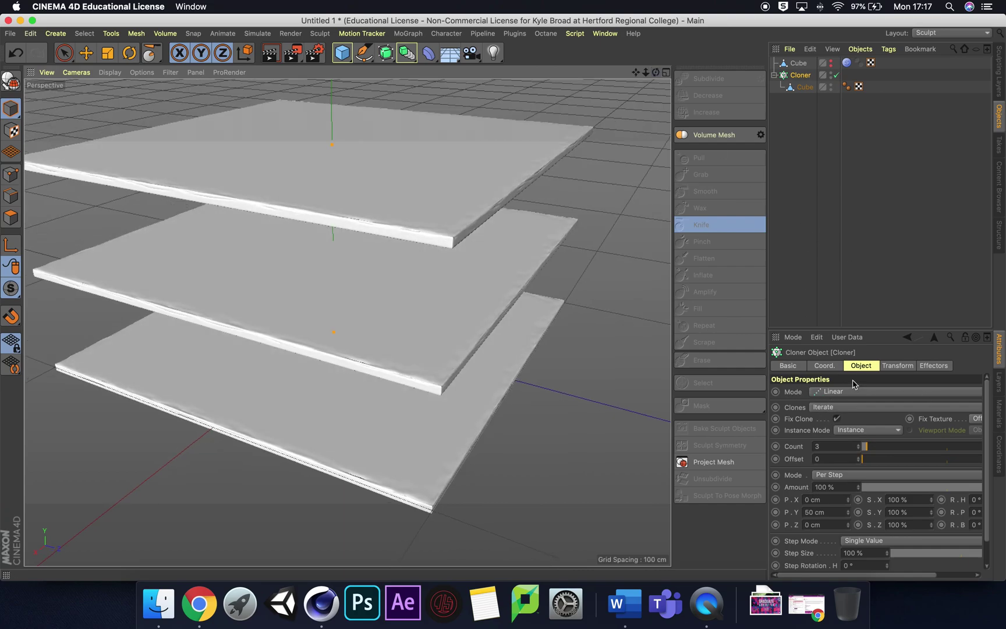
Switch the Cloner to Grid Array mode and set its vertical (Y) count to 1
left_click(869, 397)
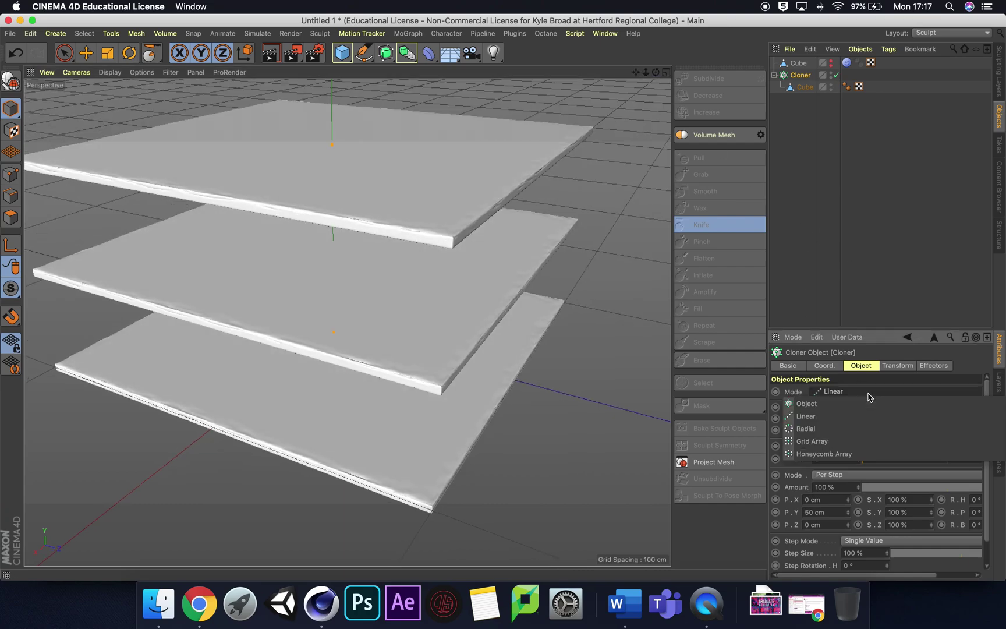
left_click(843, 443)
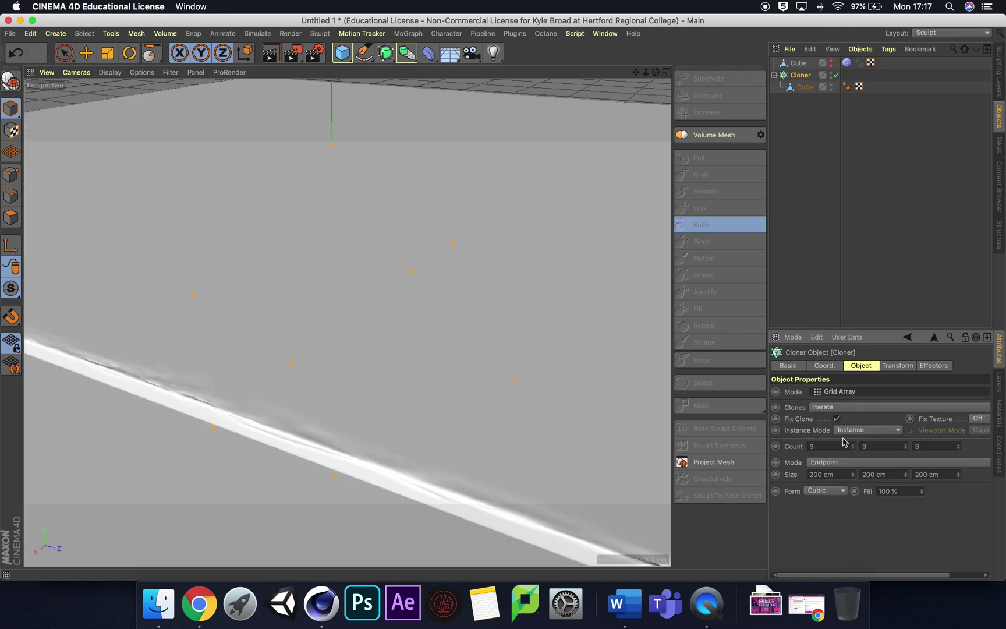
left_click_drag(648, 73, 633, 19)
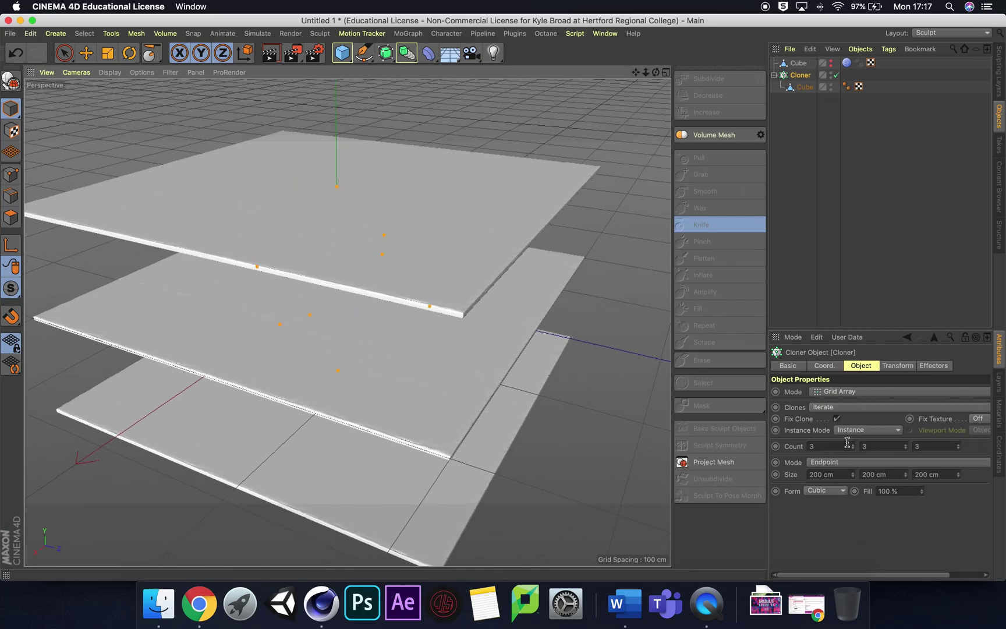
left_click(876, 447)
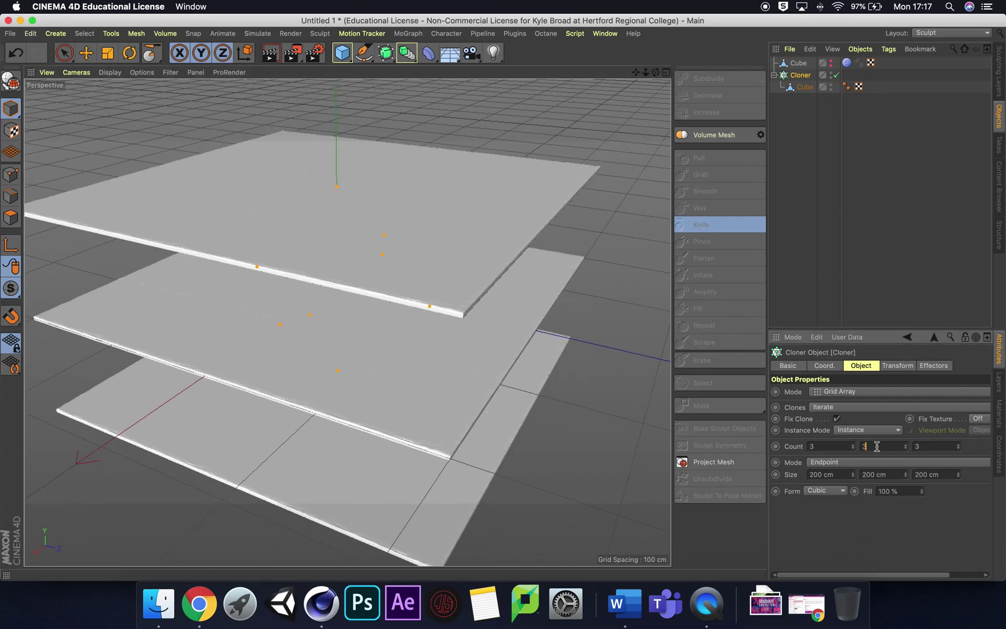
type("1")
key("Return")
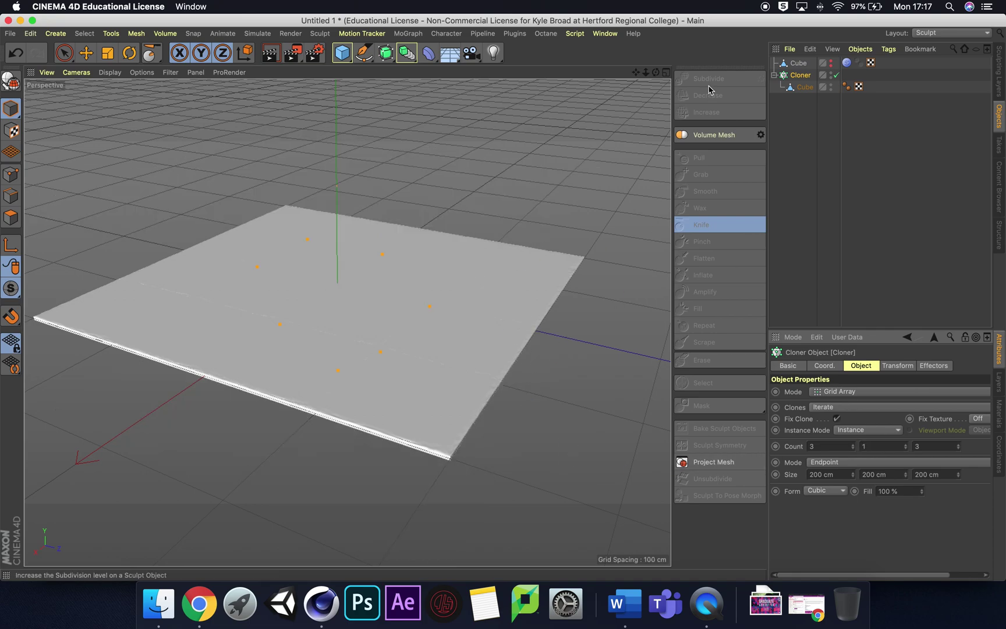
Set the Cloner's grid size to 400 cm in both X and Z to spread the slabs into a tiled floor
mouse_move(656, 72)
left_mouse_down()
mouse_move(679, 87)
mouse_move(674, 108)
mouse_move(643, 94)
mouse_move(670, 78)
mouse_move(657, 76)
left_mouse_up()
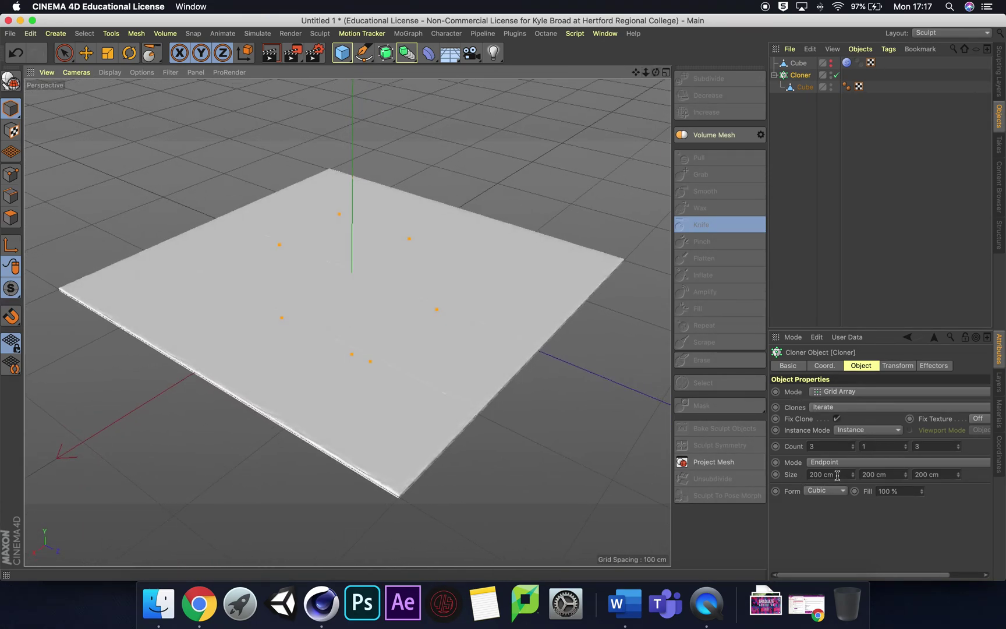
left_click_drag(838, 475, 774, 479)
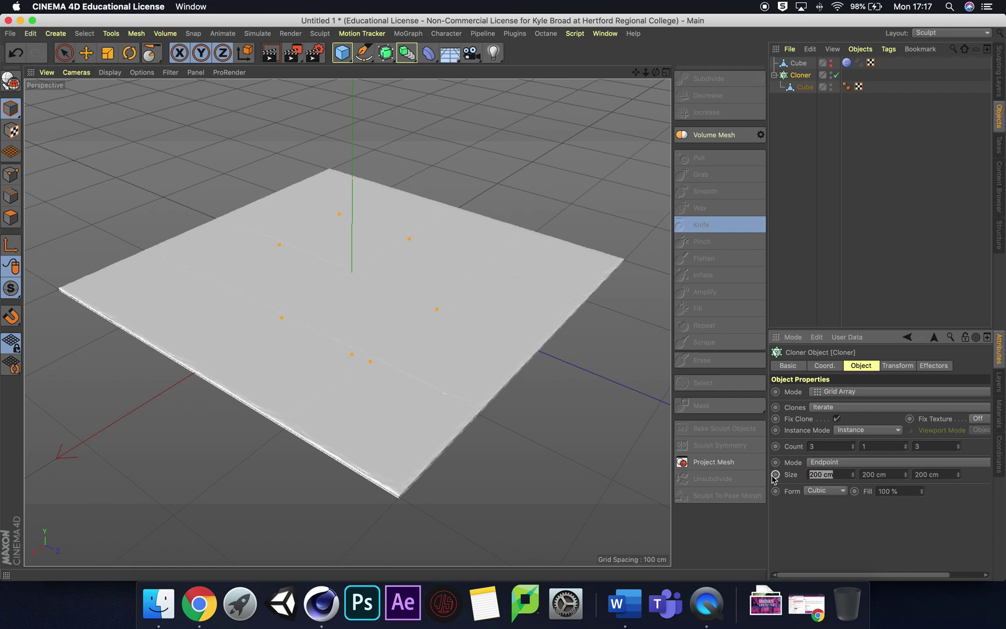
type("400")
key("Return")
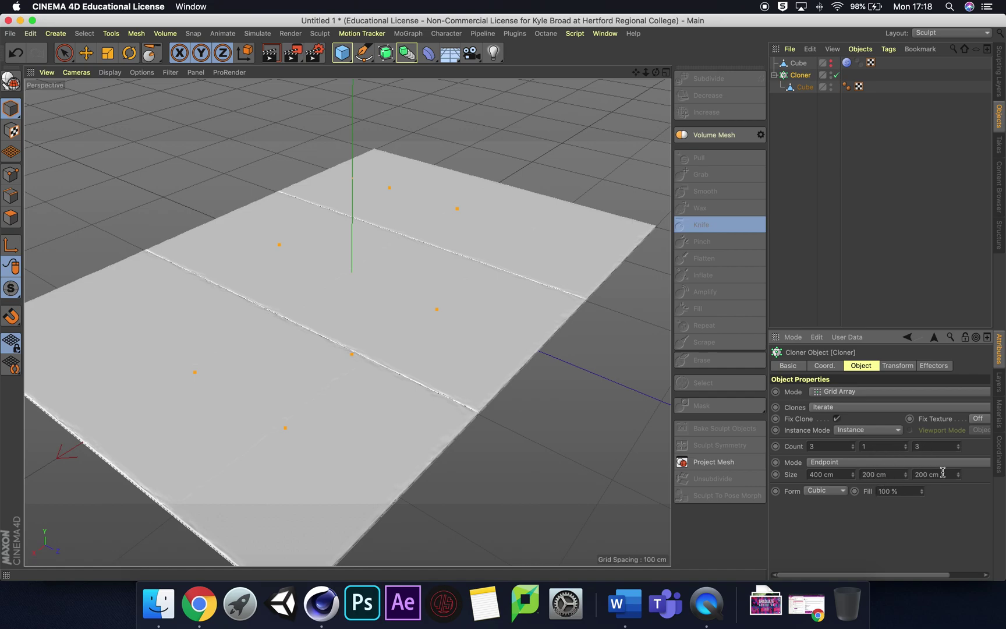
left_click_drag(943, 472, 908, 472)
type("400")
key("Return")
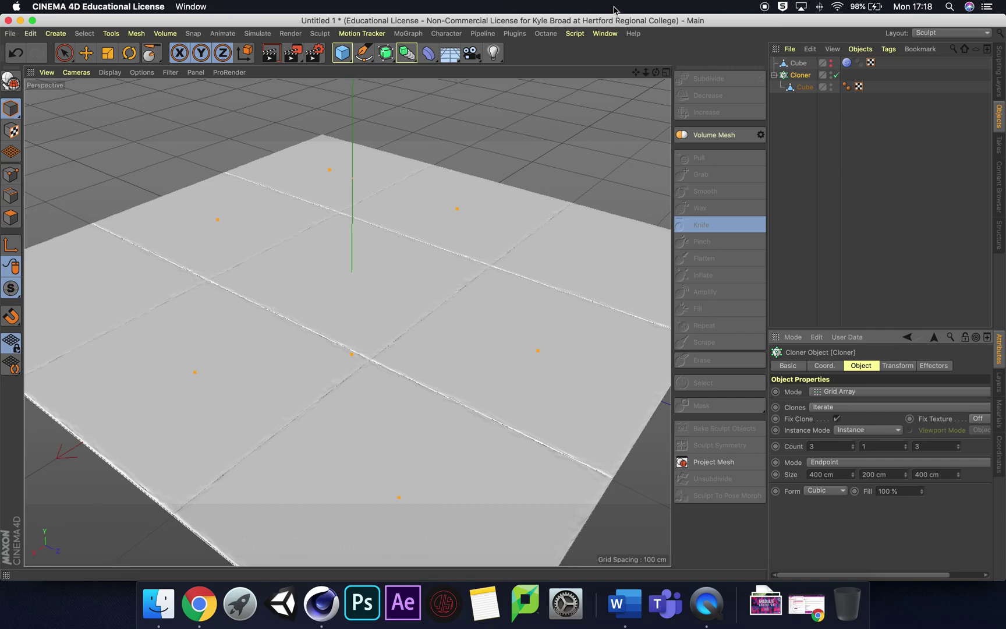
Examine the worn joints between the cloned slabs from several angles and distances
left_click_drag(657, 73, 583, 56)
mouse_move(629, 82)
left_mouse_down()
mouse_move(594, 84)
mouse_move(665, 82)
mouse_move(632, 74)
left_mouse_up()
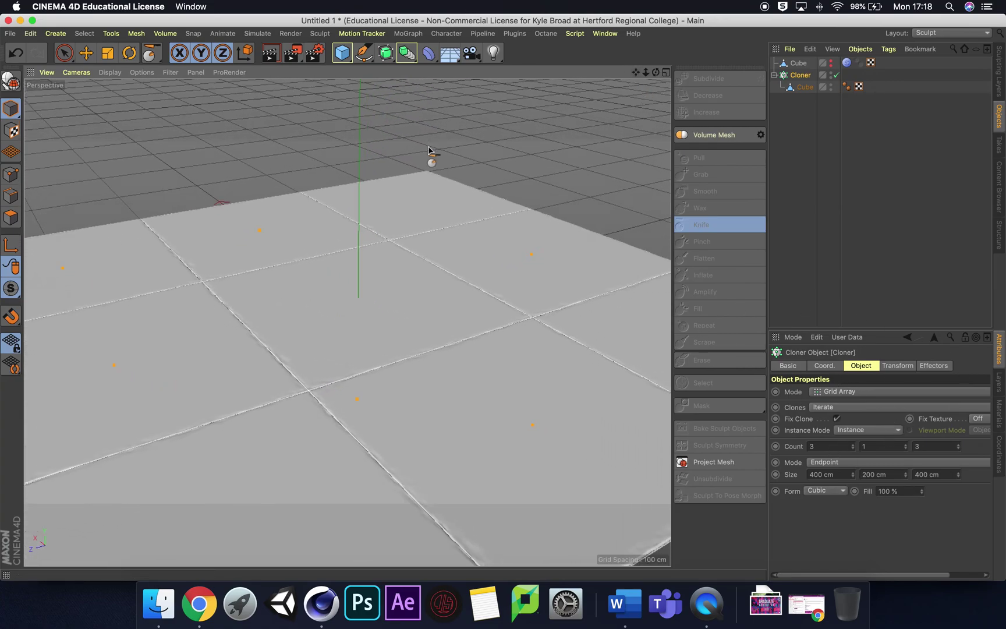
mouse_move(647, 73)
left_mouse_down()
mouse_move(346, 322)
mouse_move(396, 394)
left_mouse_up()
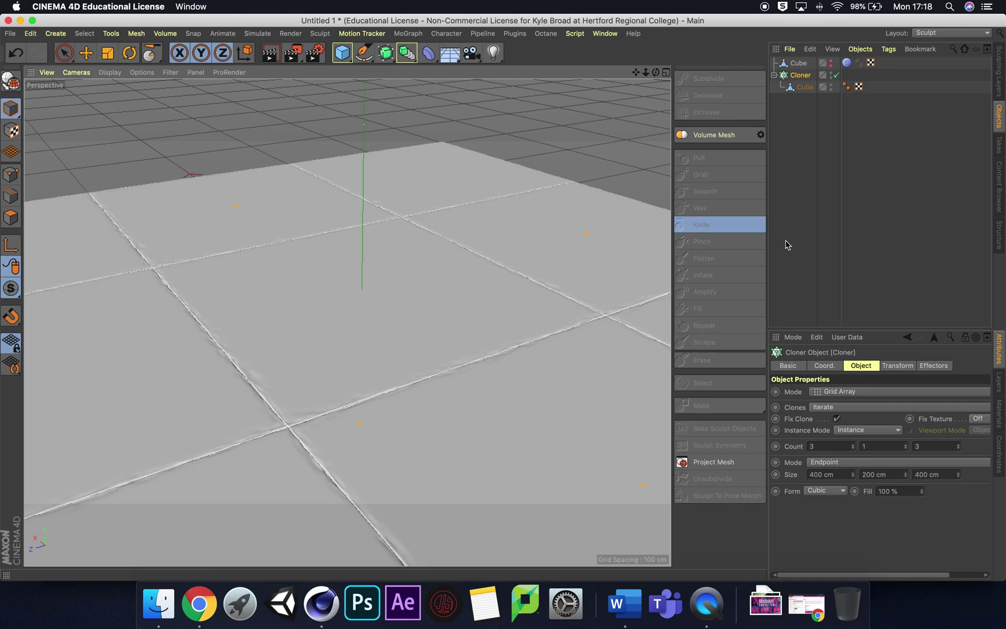
left_click(999, 70)
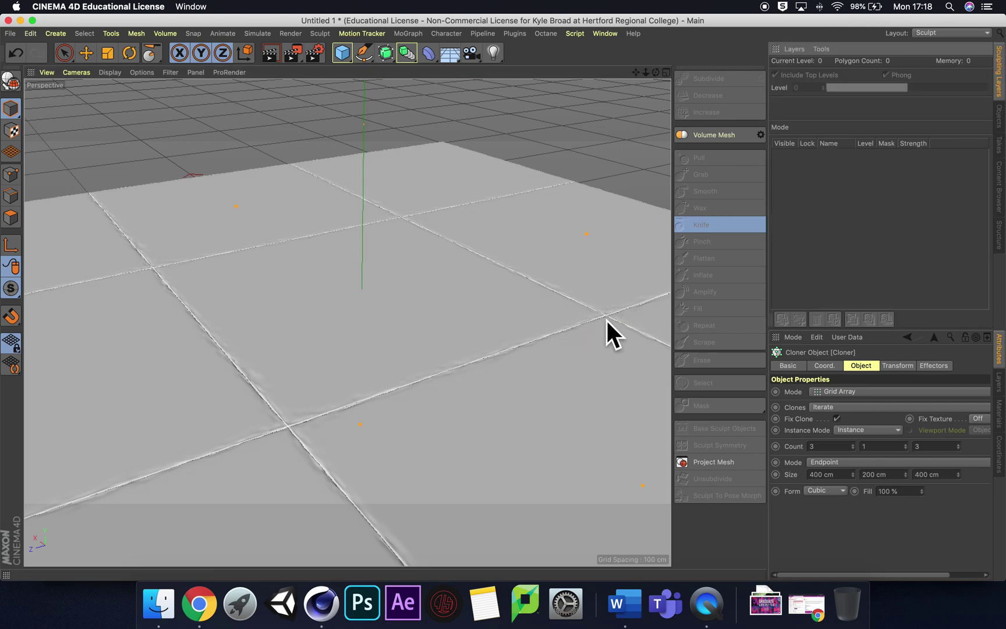
mouse_move(646, 74)
left_mouse_down()
mouse_move(635, 75)
mouse_move(691, 37)
mouse_move(637, 72)
left_mouse_up()
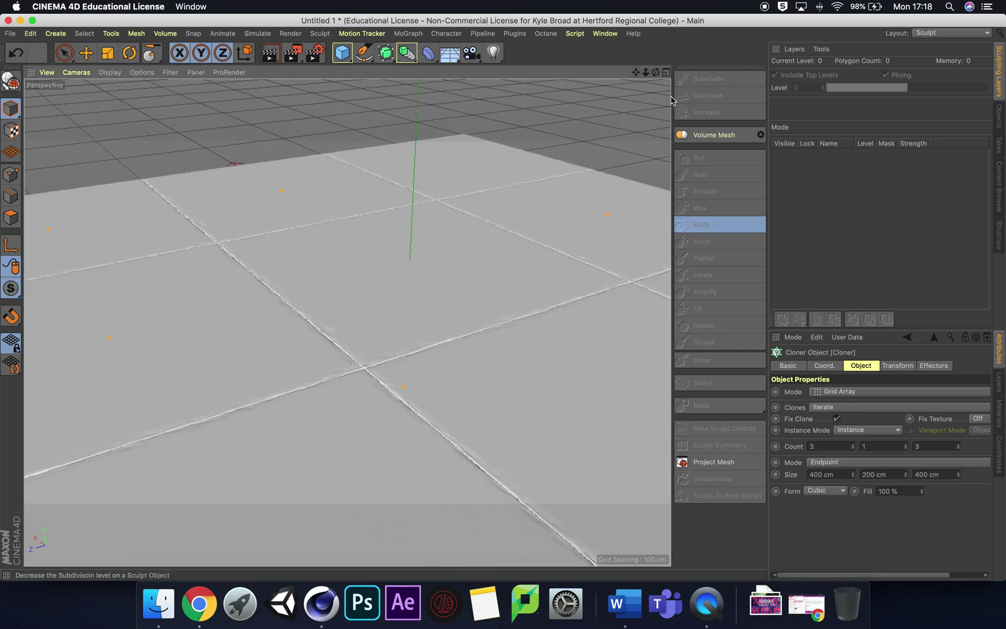
mouse_move(657, 73)
left_mouse_down()
mouse_move(626, 77)
mouse_move(645, 116)
mouse_move(656, 61)
left_mouse_up()
left_click_drag(348, 322, 620, 96)
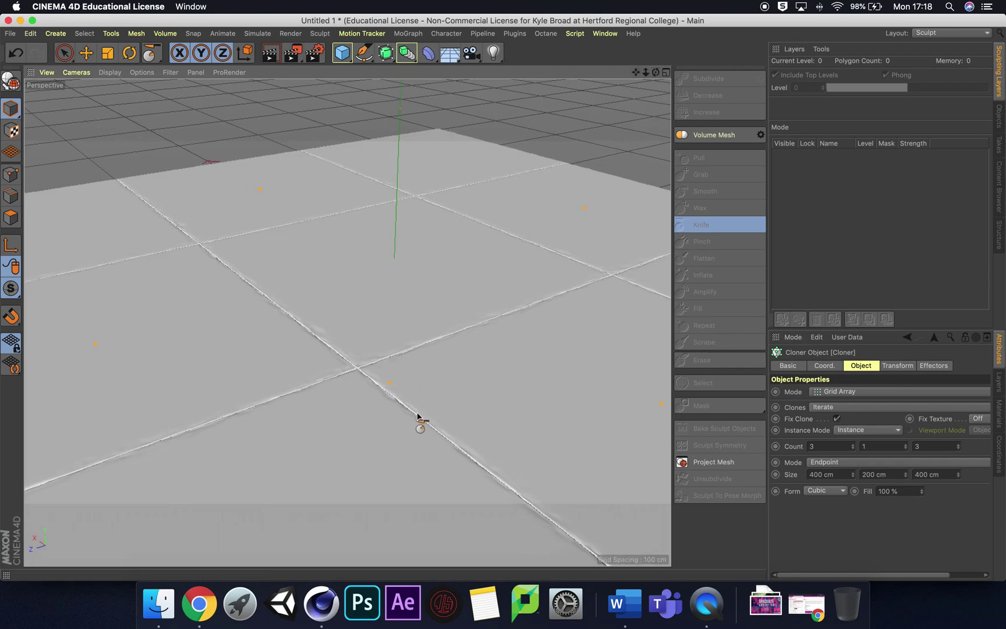
Switch the interface layout from Sculpt to Startup and activate the Live Selection tool
left_click(964, 37)
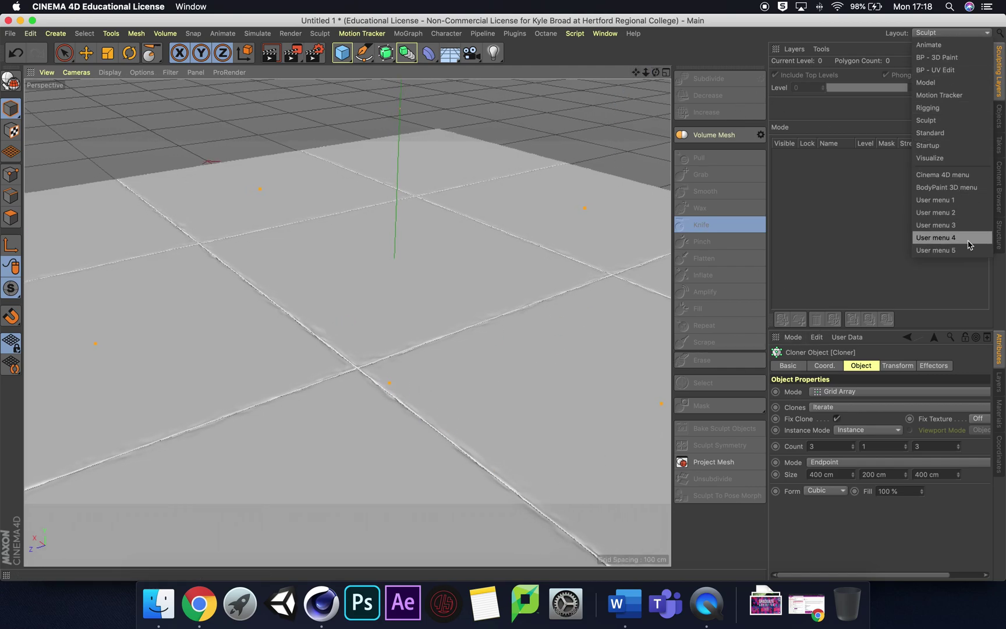
left_click(952, 150)
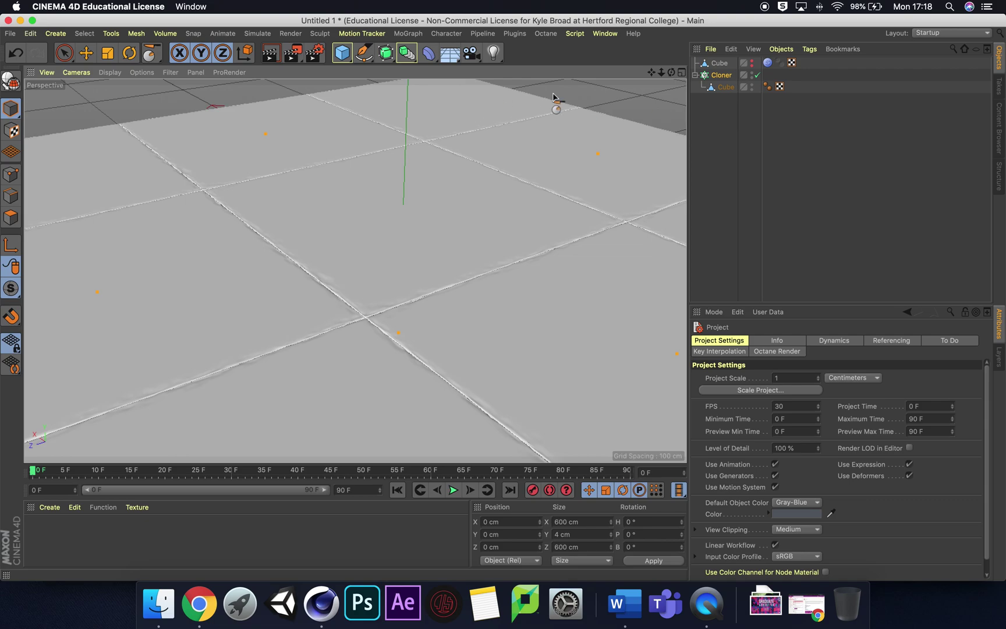
left_click(65, 58)
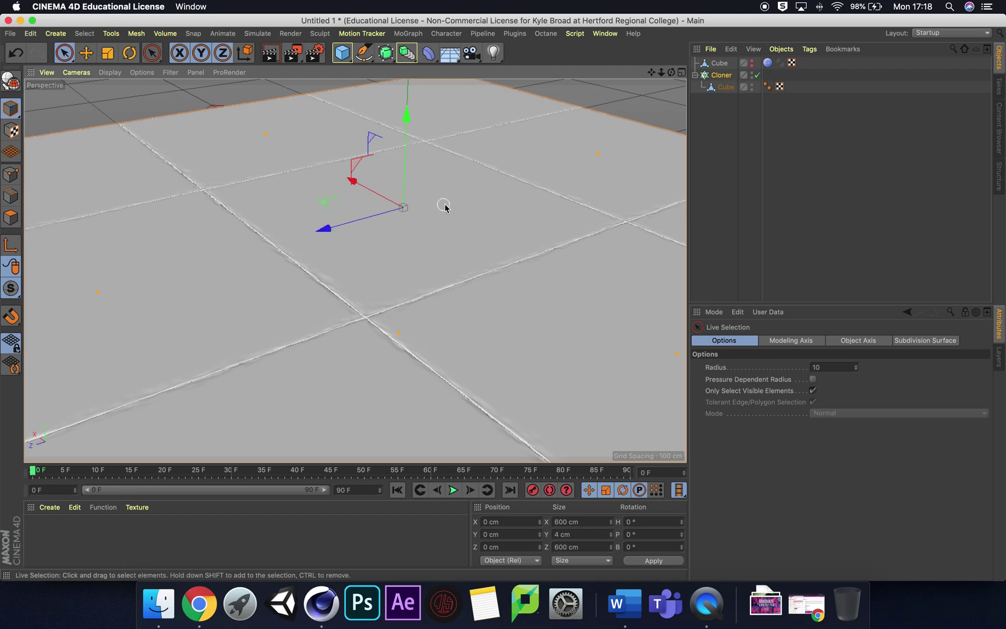
Search the Content Browser presets for "stone" and load the Granite & Stone material into the scene
left_click(998, 125)
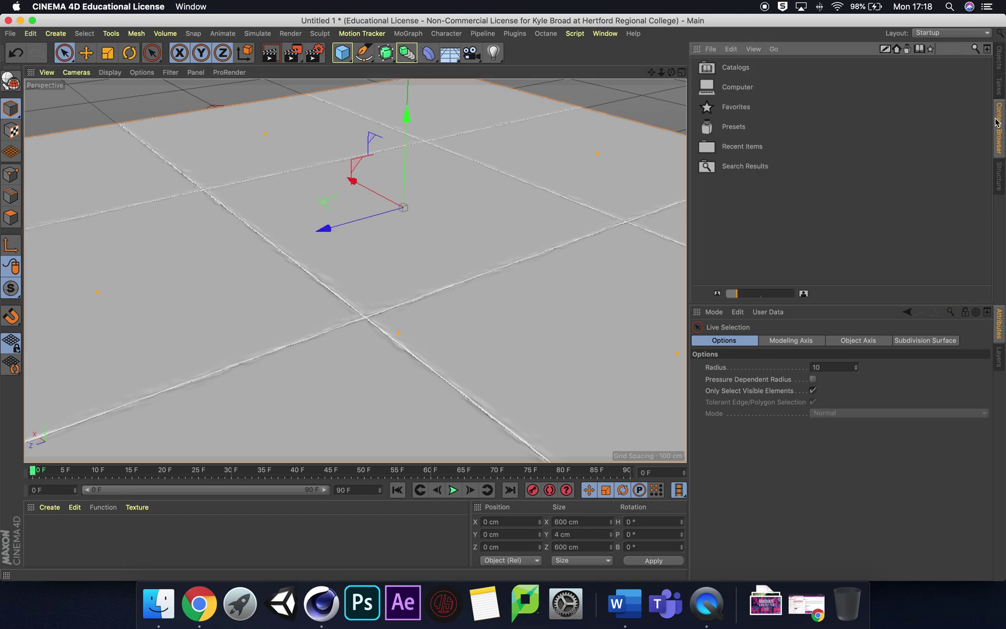
left_click(975, 49)
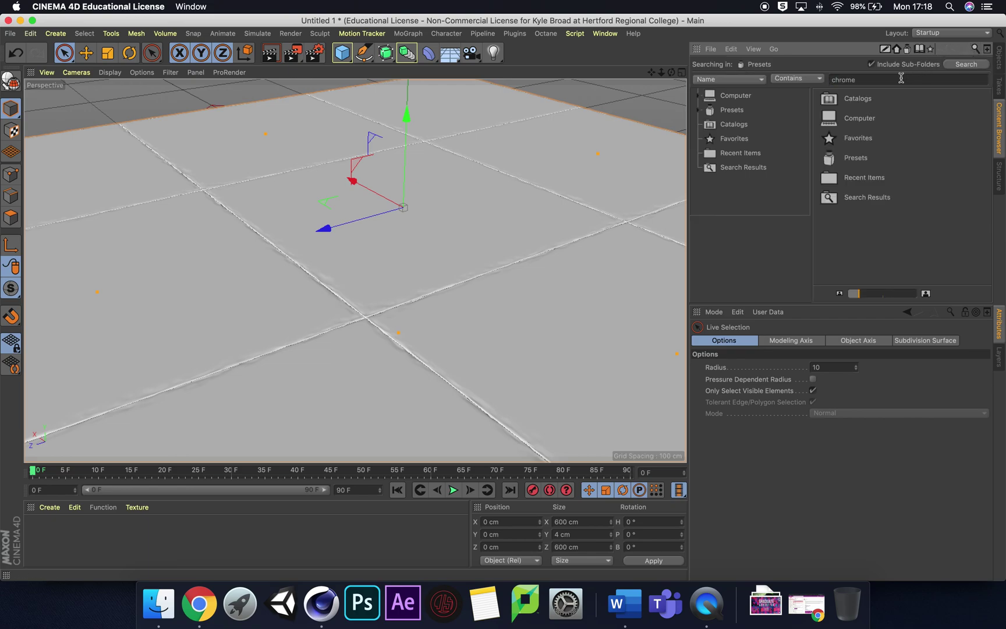
left_click_drag(864, 81, 818, 79)
type("stone")
key("Return")
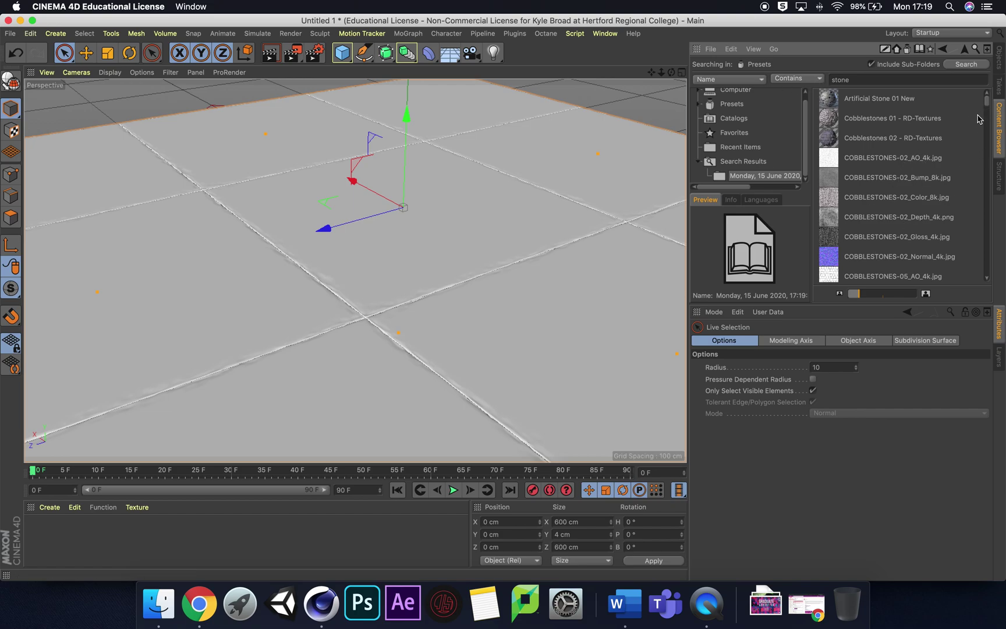
left_click_drag(987, 110, 984, 121)
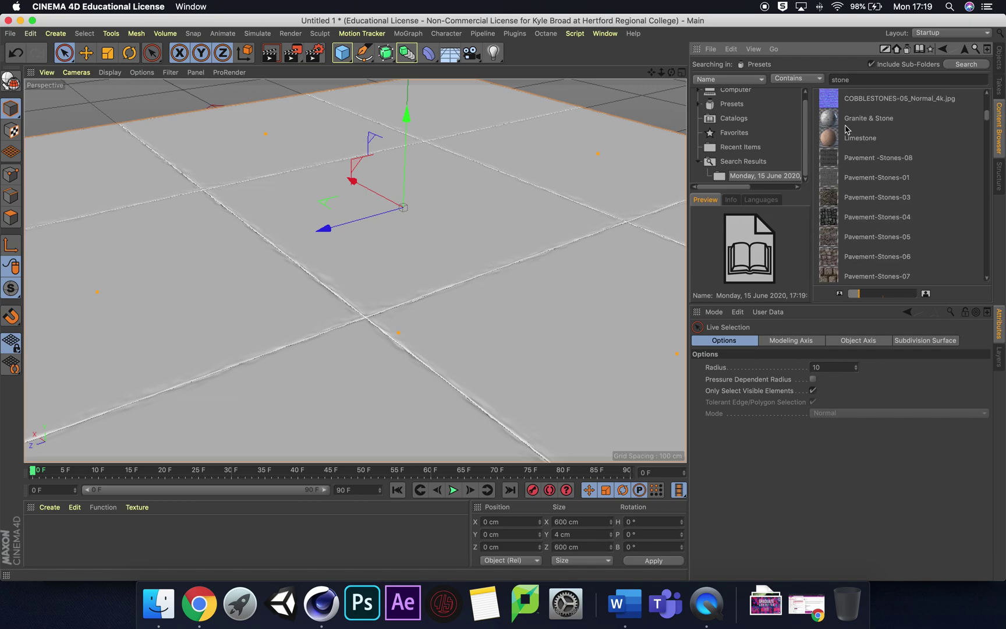
left_click_drag(835, 119, 308, 552)
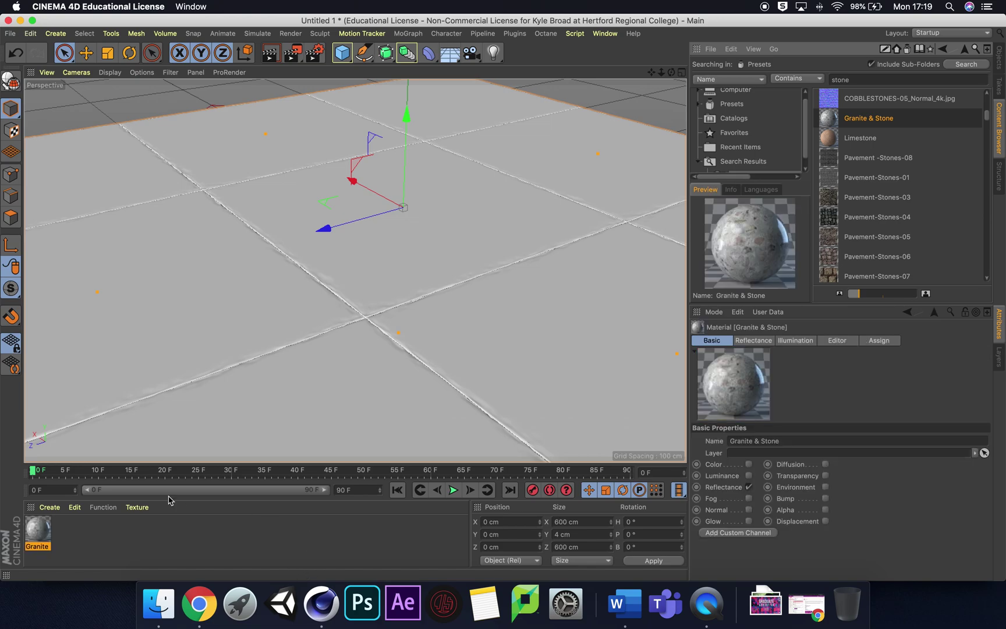
Apply the Granite & Stone material to the polygon Cube inside the Cloner and check it at the slab joints
left_click(999, 58)
left_click_drag(38, 530, 728, 92)
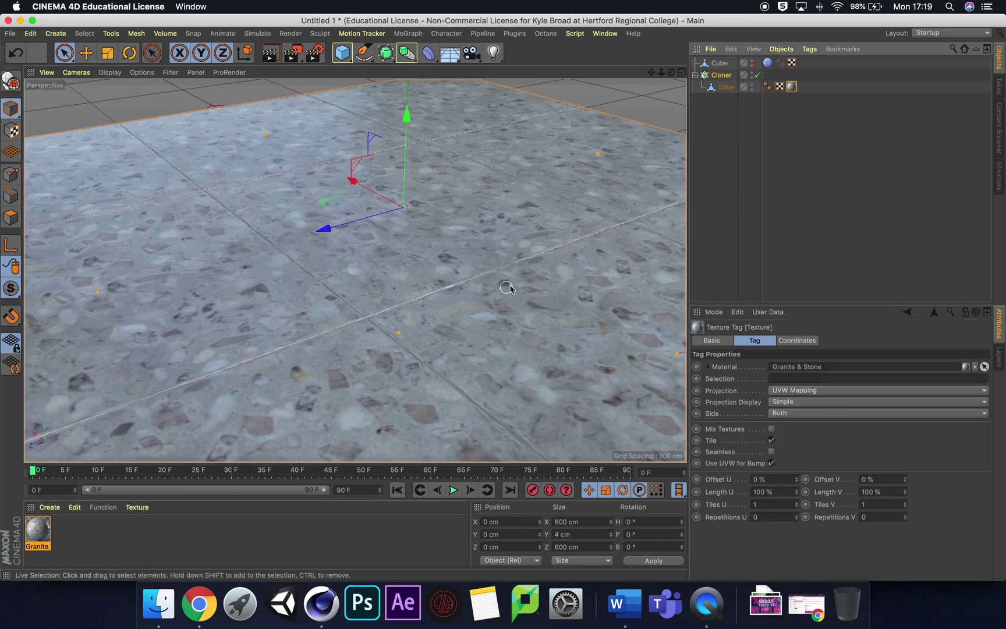
left_click_drag(671, 73, 355, 270)
scroll(662, 111, "up", 2)
left_click_drag(652, 75, 353, 272)
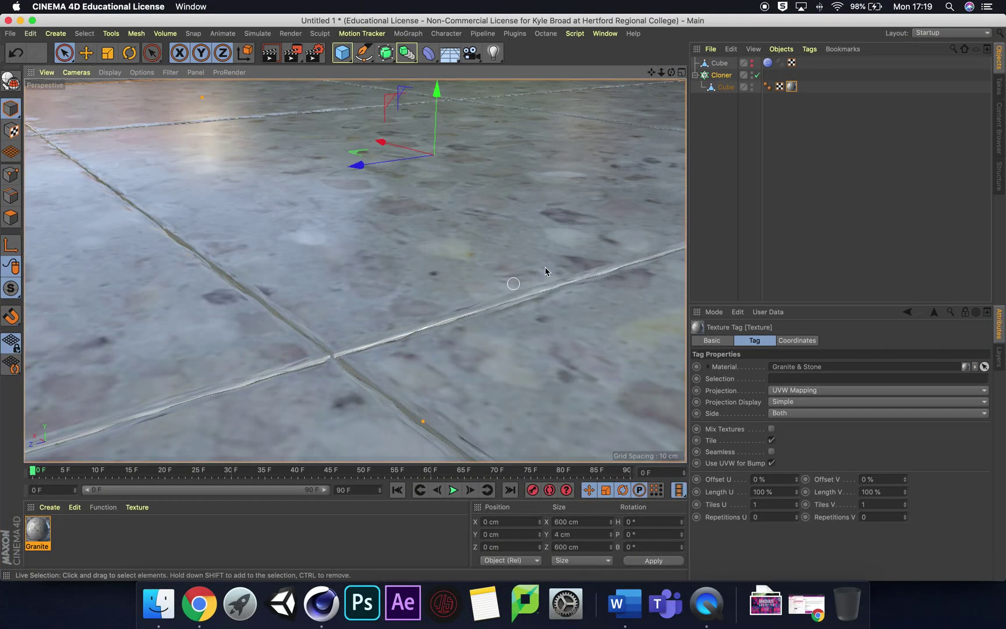
left_click_drag(546, 271, 530, 132)
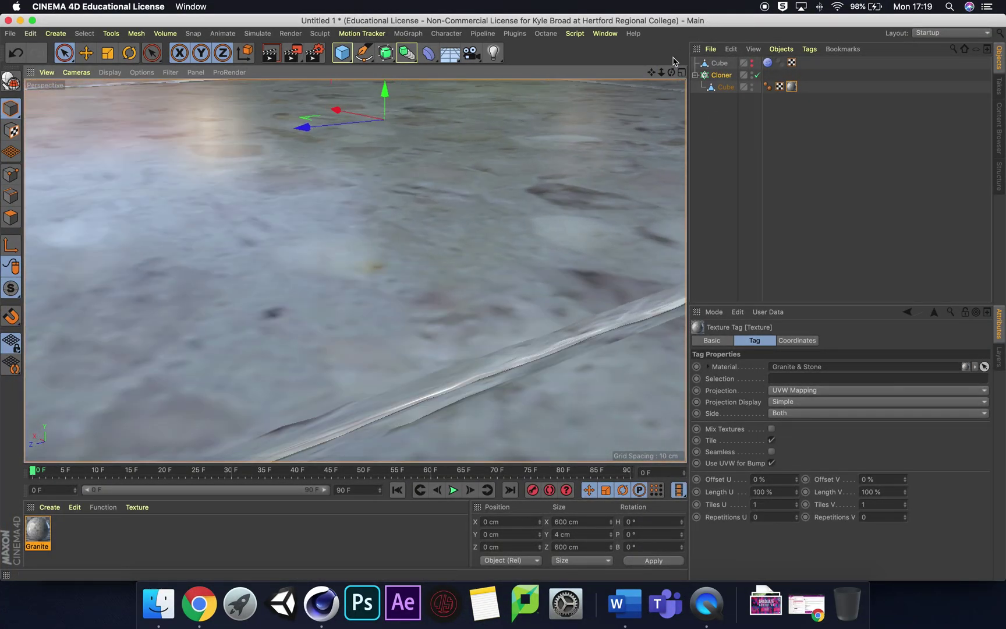
left_click_drag(661, 72, 353, 272)
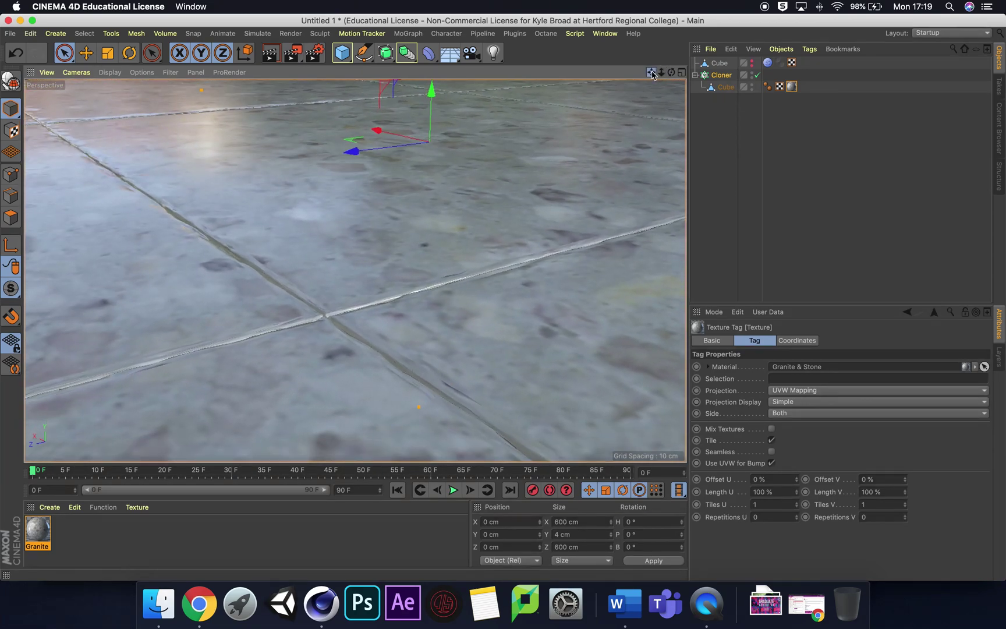
Add the Ambient Occlusion and Global Illumination effects to the render settings
left_click(313, 56)
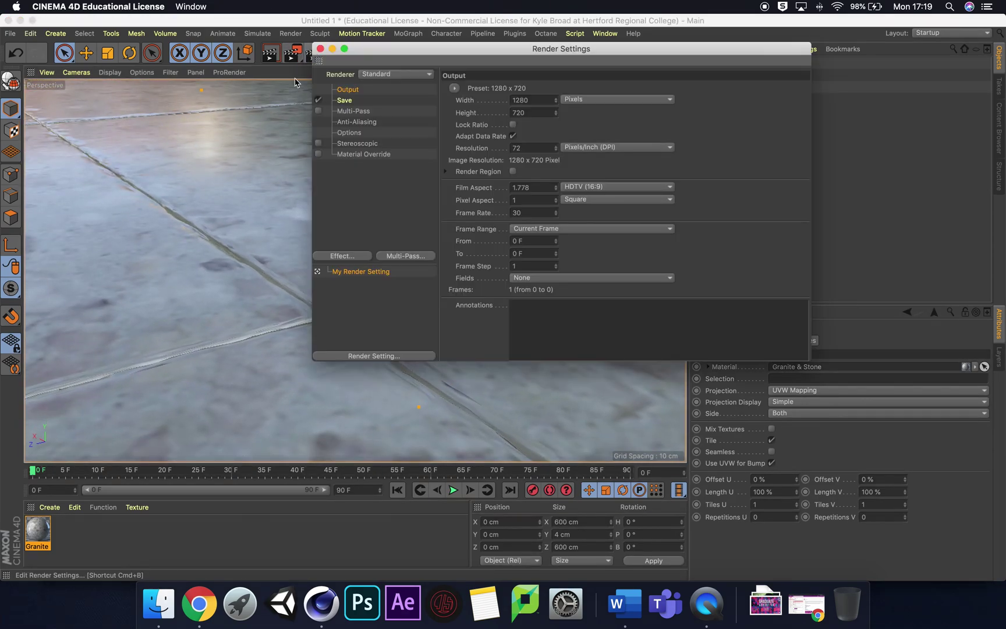
left_click(356, 256)
left_click(420, 269)
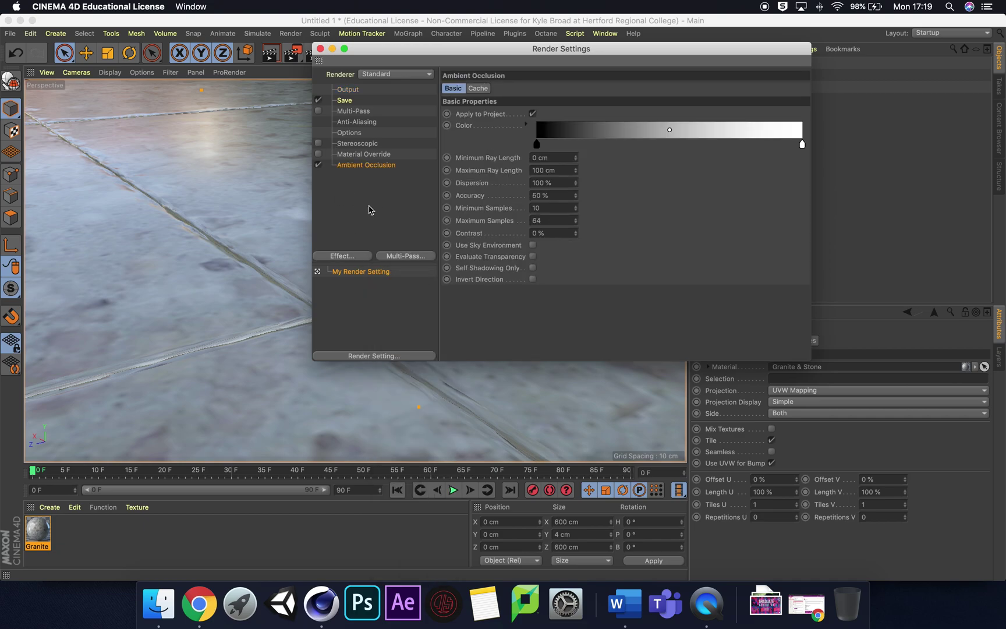
left_click(347, 258)
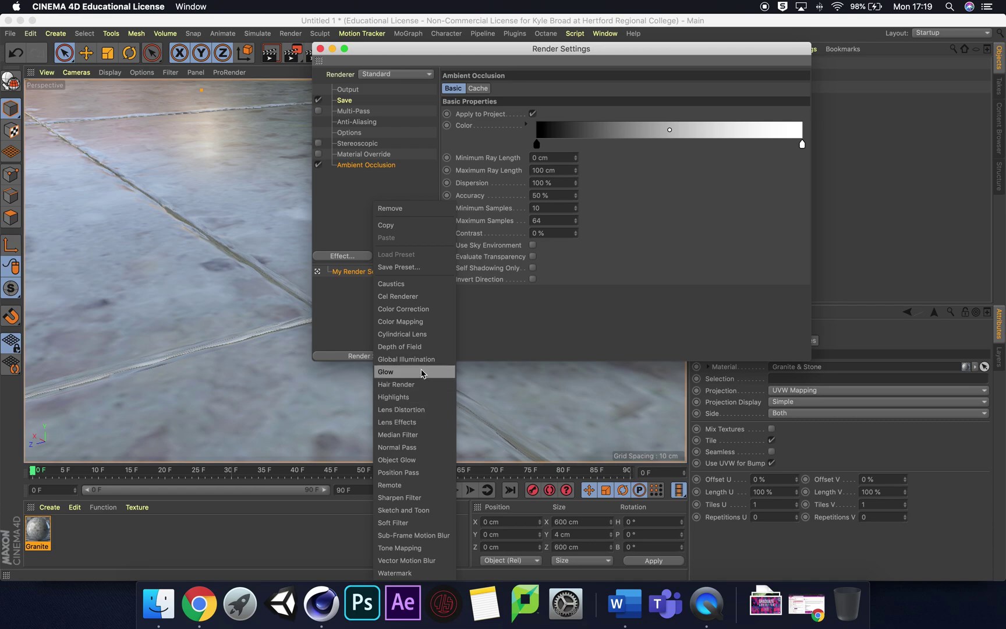
left_click(410, 359)
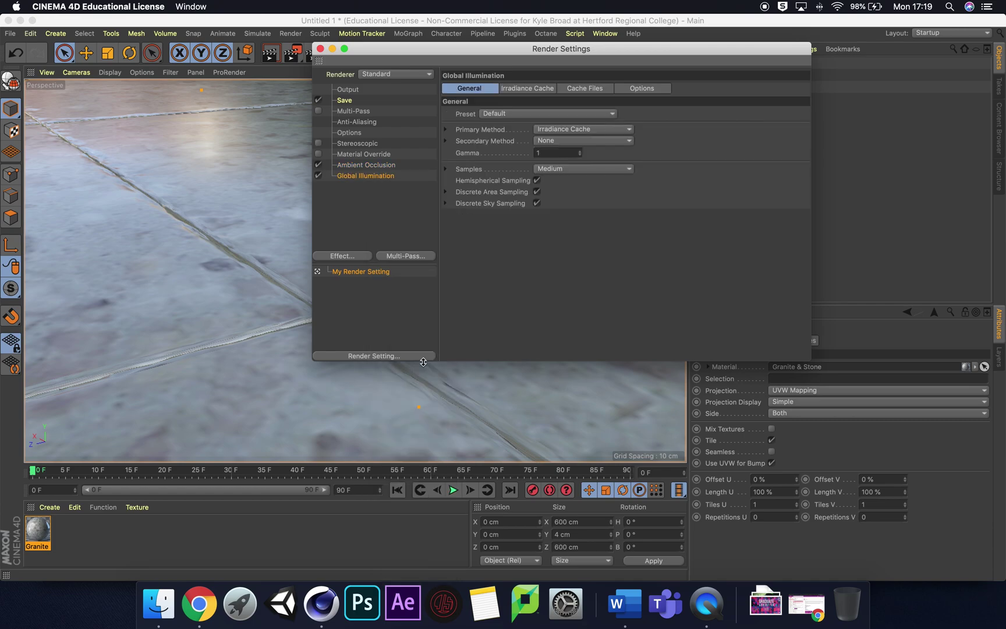
left_click(320, 49)
Add a Physical Sky to the scene and render the close-up view of the slab joints
left_click(451, 54)
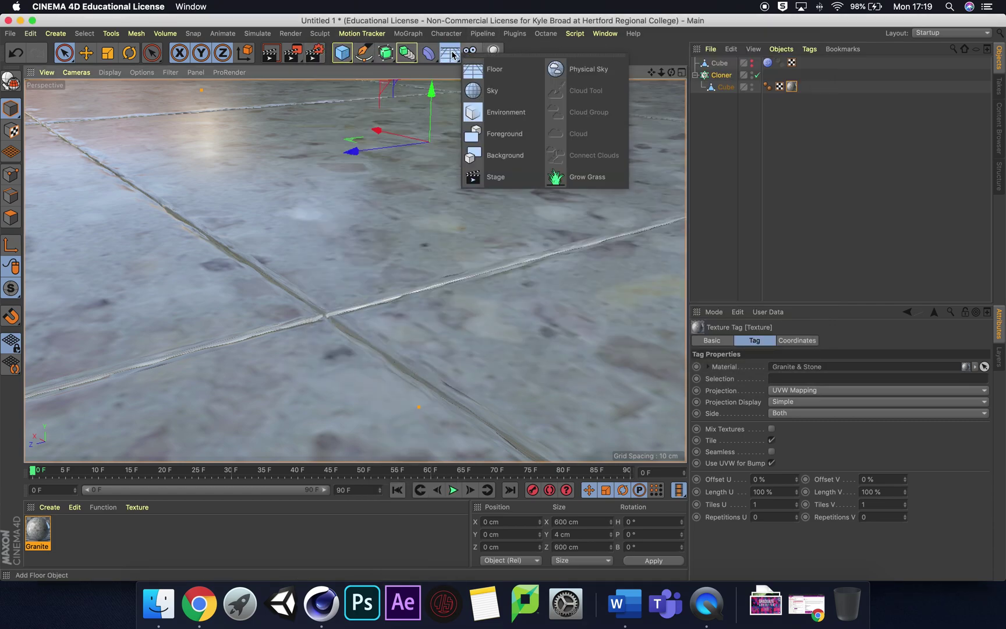
left_click(577, 69)
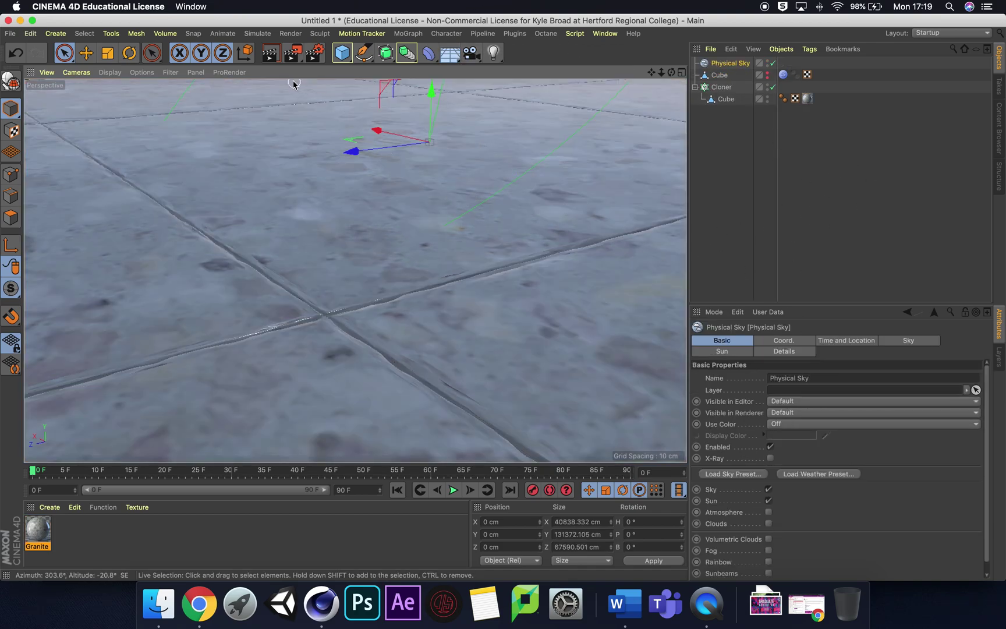
left_click(270, 53)
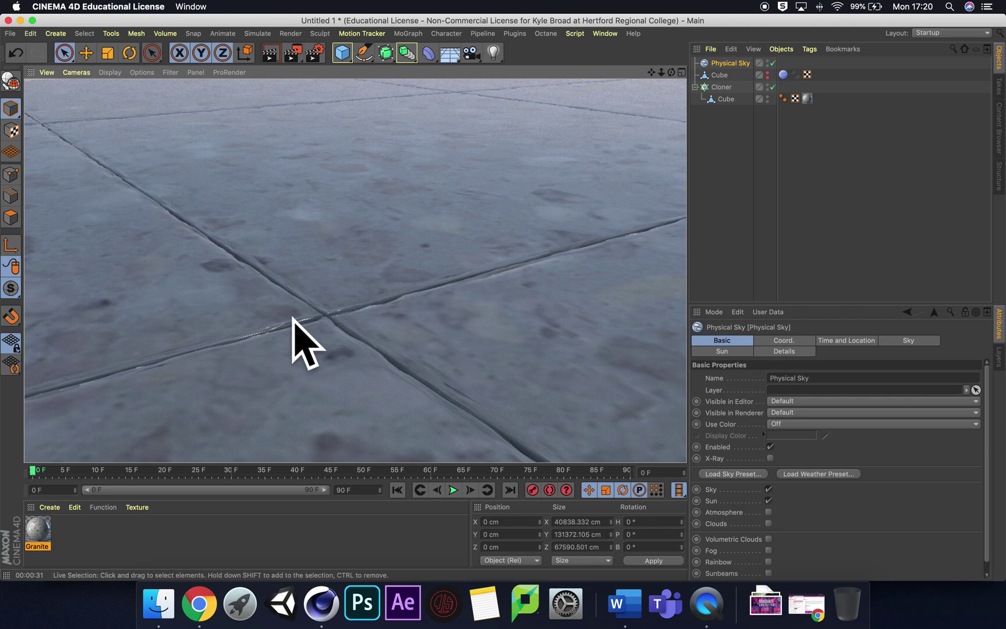
Render the tiled stone floor in the viewport from a wider angle
mouse_move(661, 71)
left_mouse_down()
mouse_move(628, 53)
mouse_move(674, 66)
mouse_move(638, 90)
mouse_move(672, 76)
mouse_move(628, 75)
mouse_move(669, 78)
mouse_move(654, 94)
mouse_move(663, 88)
mouse_move(647, 80)
left_mouse_up()
scroll(375, 108, "up", 5)
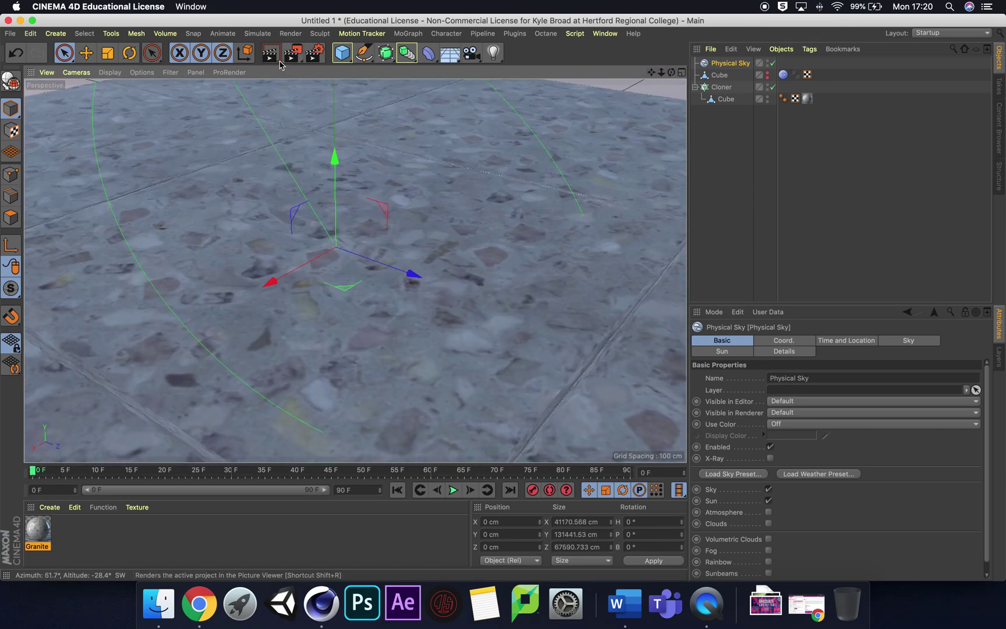
left_click(272, 54)
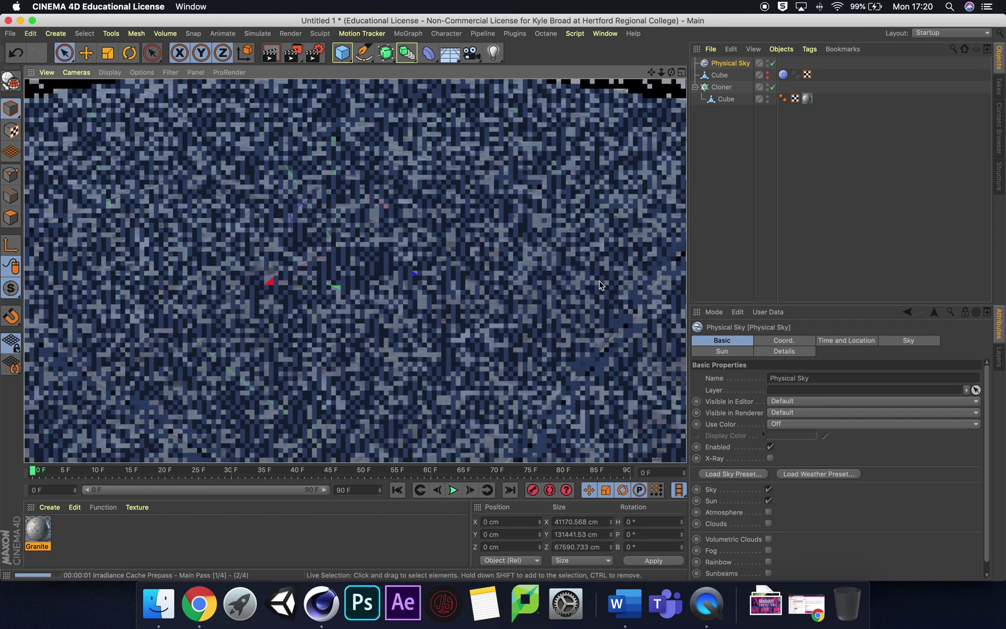